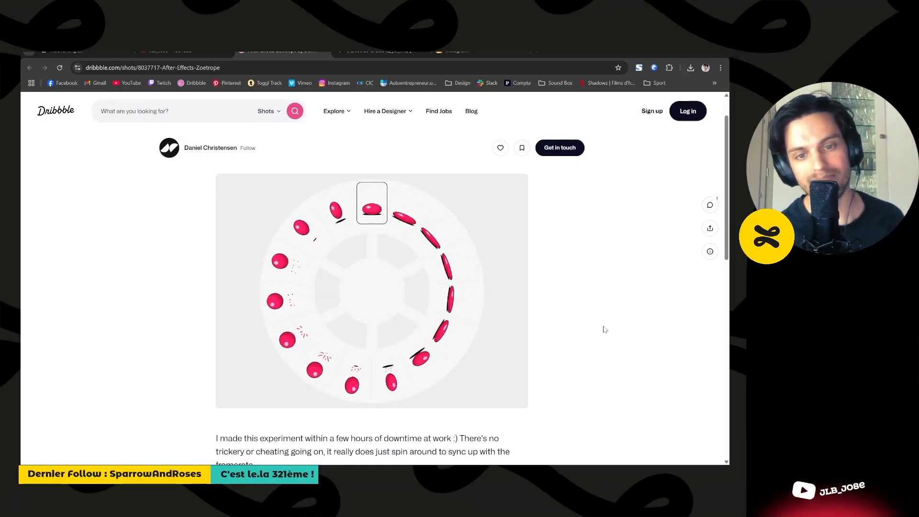
# Step: Search Dribbble for pogo stick and examine the Pogo Ball shot as an animation reference
pyautogui.click(153, 110)
pyautogui.write('pogo stick')
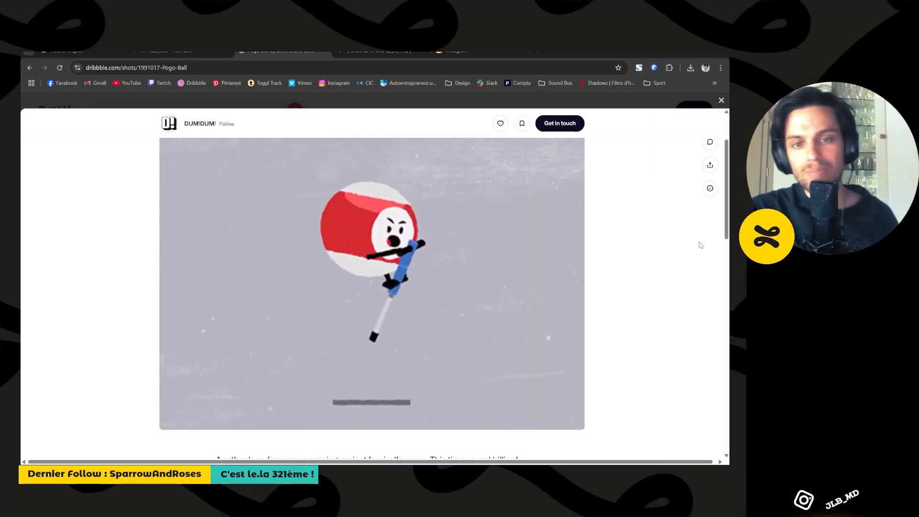
pyautogui.scroll(5, 489, 257)
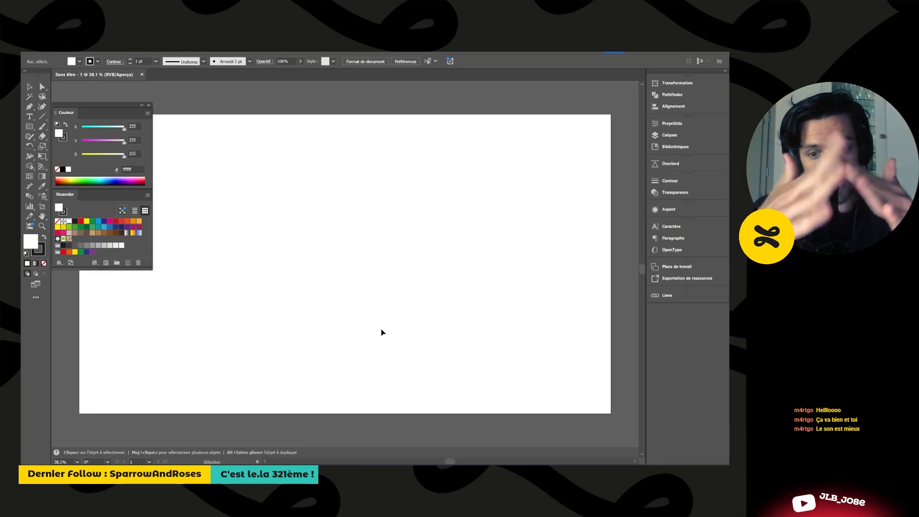
# Step: In Illustrator, switch to outline view and draw a vertical line from the circle's centre to just beyond its upper edge
pyautogui.hotkey('alt', 'Tab')
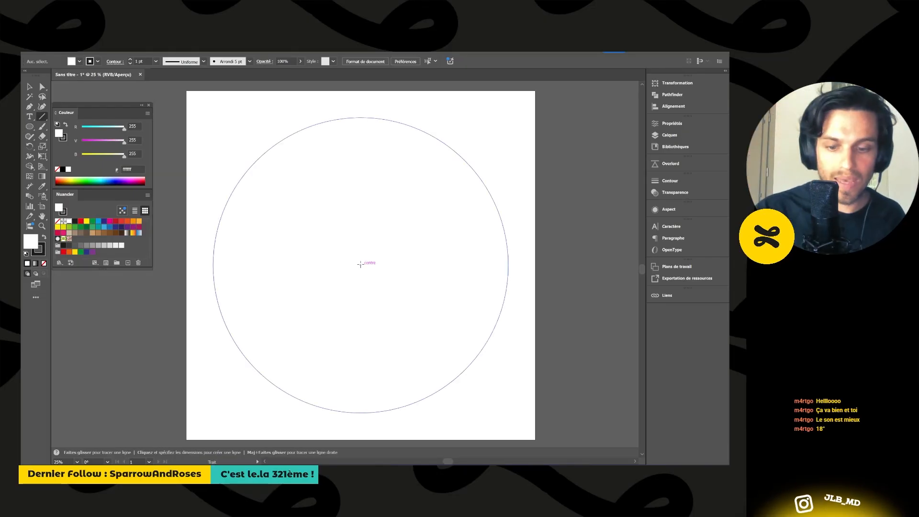
pyautogui.press('\\')
pyautogui.hotkey('ctrl', 'y')
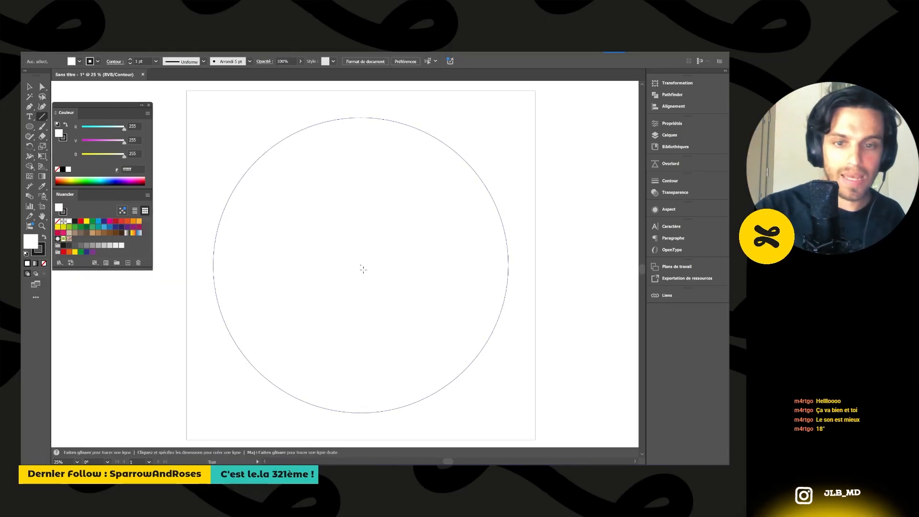
# Step: Create rotated copies of the line every 18° around the circle's centre until the spokes divide the full circle
pyautogui.keyDown('alt'); pyautogui.click(360, 266); pyautogui.keyUp('alt')
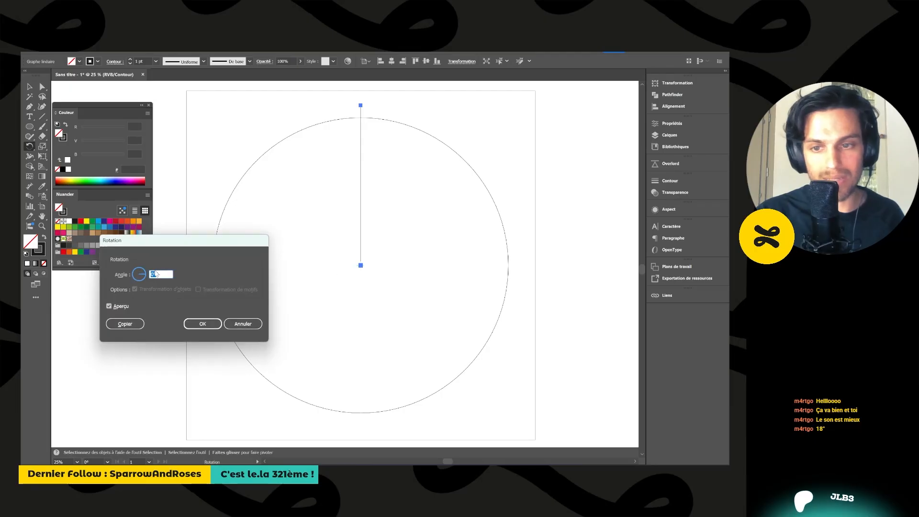
pyautogui.write('18')
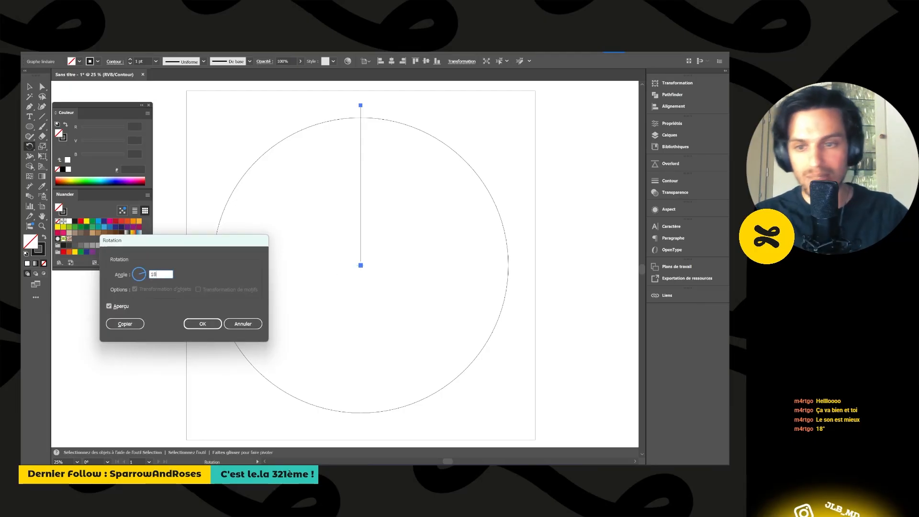
pyautogui.hotkey('alt', 'Return')
pyautogui.hotkey('ctrl', 'd')
pyautogui.hotkey('ctrl', 'd')
pyautogui.hotkey('ctrl', 'd')
pyautogui.hotkey('ctrl', 'd')
pyautogui.hotkey('ctrl', 'd')
pyautogui.hotkey('ctrl', 'd')
pyautogui.hotkey('ctrl', 'd')
pyautogui.hotkey('ctrl', 'd')
pyautogui.hotkey('ctrl', 'd')
pyautogui.hotkey('ctrl', 'd')
pyautogui.hotkey('ctrl', 'd')
pyautogui.hotkey('ctrl', 'd')
pyautogui.hotkey('ctrl', 'd')
pyautogui.hotkey('ctrl', 'd')
pyautogui.hotkey('ctrl', 'd')
pyautogui.hotkey('ctrl', 'd')
pyautogui.hotkey('ctrl', 'd')
pyautogui.hotkey('ctrl', 'd')
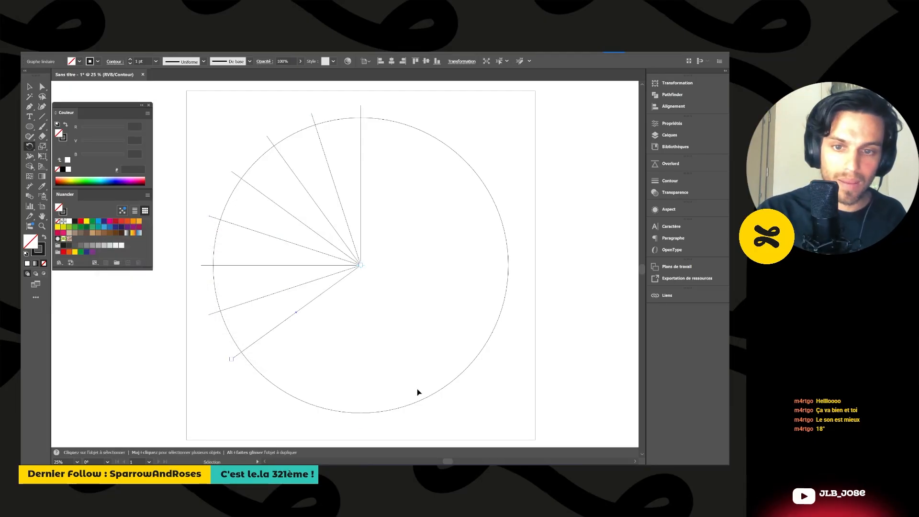
pyautogui.hotkey('ctrl', 'd')
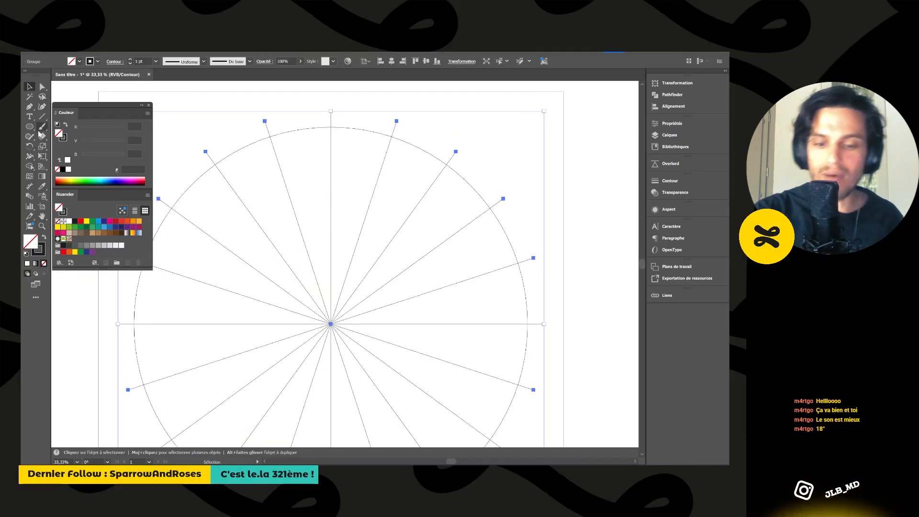
# Step: Rotate the spoke group by 9° so one wedge is centred at the top of the circle, and deselect it
pyautogui.click(30, 146)
pyautogui.press('Return')
pyautogui.write('9')
pyautogui.press('Return')
pyautogui.press('v')
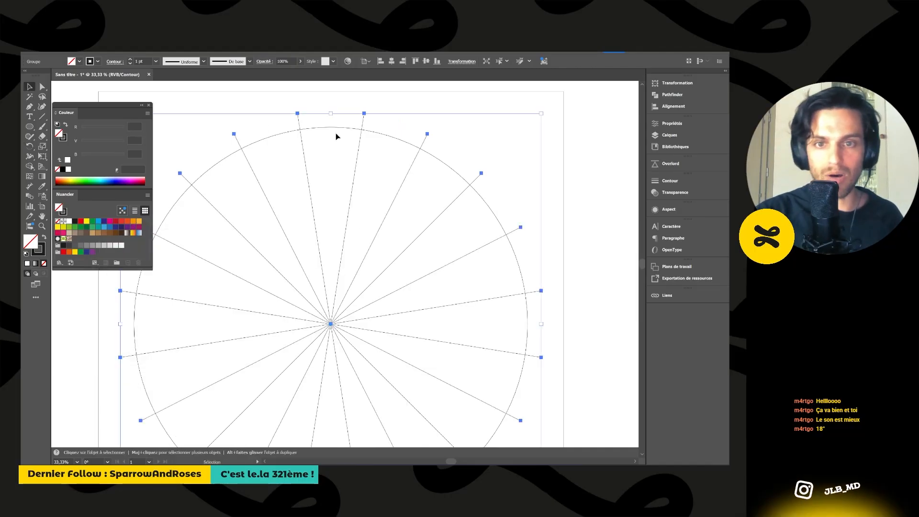
pyautogui.scroll(2, 310, 133)
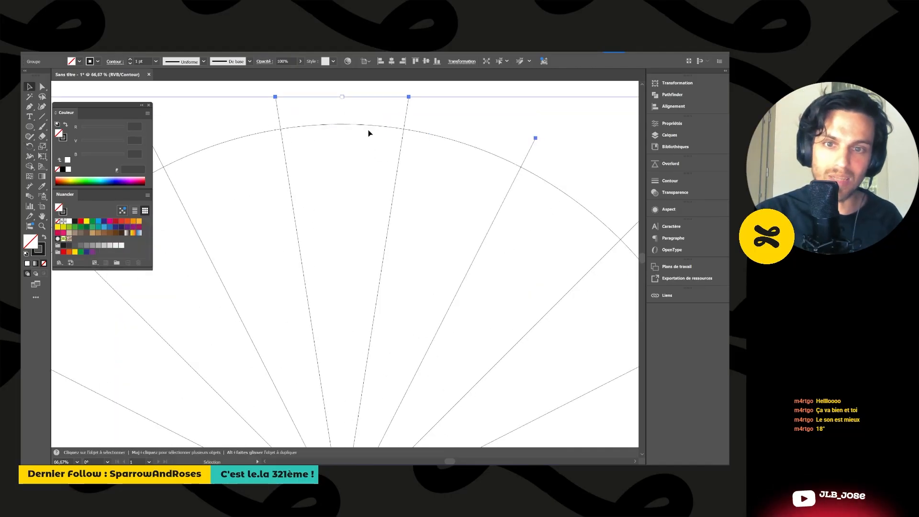
pyautogui.click(342, 166)
pyautogui.scroll(-3, 338, 142)
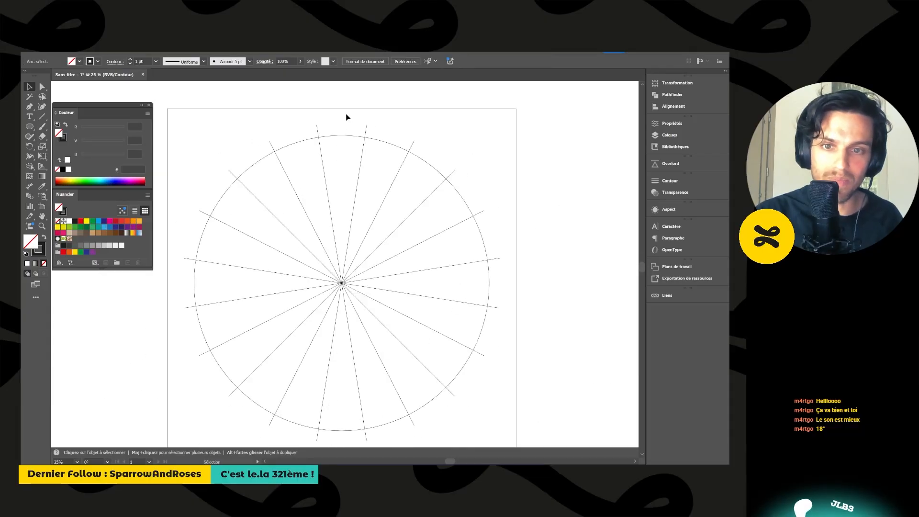
# Step: Select the circle with its spokes and enlarge them slightly around their shared centre, keeping the upper wedge on the artboard
pyautogui.hotkey('alt', 'Tab')
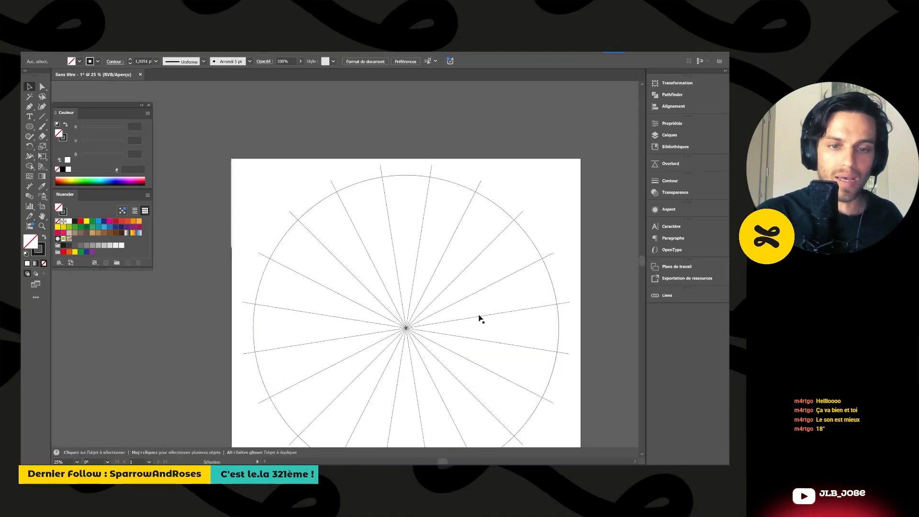
pyautogui.click(480, 319)
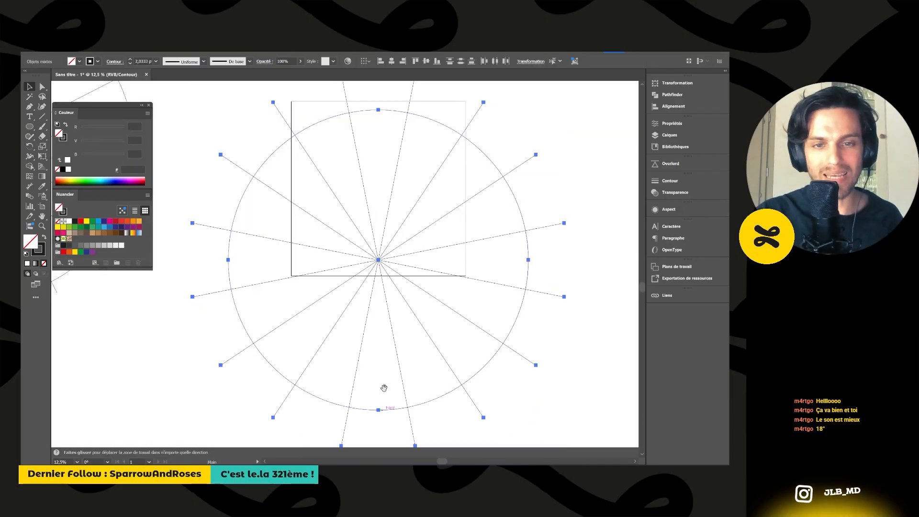
pyautogui.scroll(-1, 384, 388)
pyautogui.moveTo(375, 420); pyautogui.dragTo(378, 427)
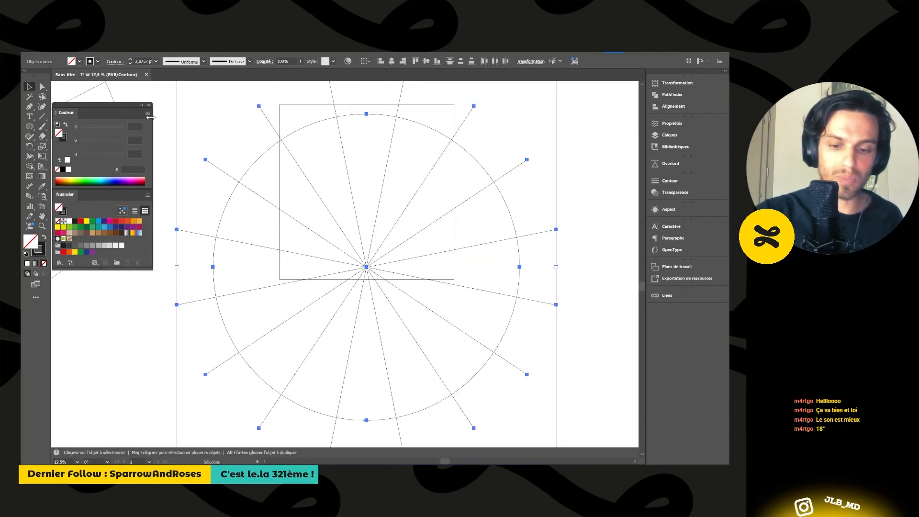
# Step: Return to preview, fill the divided circle with white and isolate the upper wedge with Shape Builder
pyautogui.hotkey('ctrl', 'y')
pyautogui.click(70, 221)
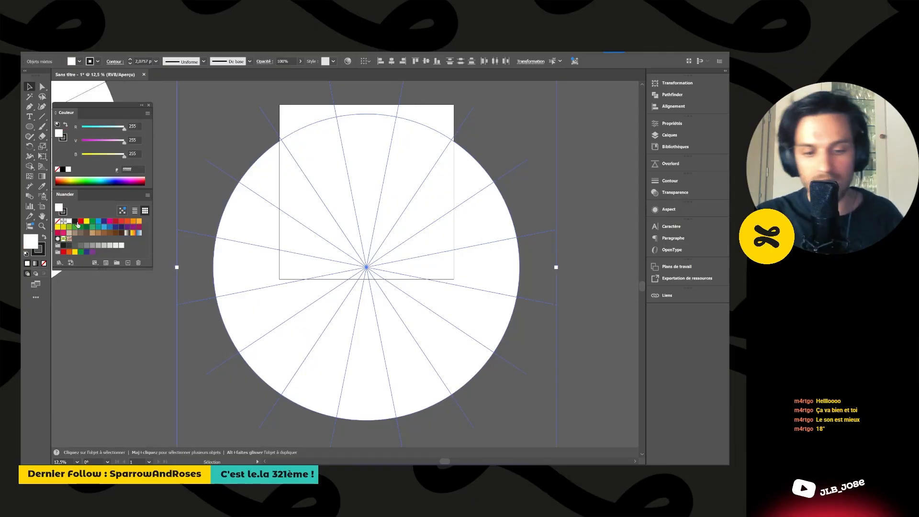
pyautogui.hotkey('shift', 'm')
pyautogui.moveTo(370, 262); pyautogui.dragTo(385, 221)
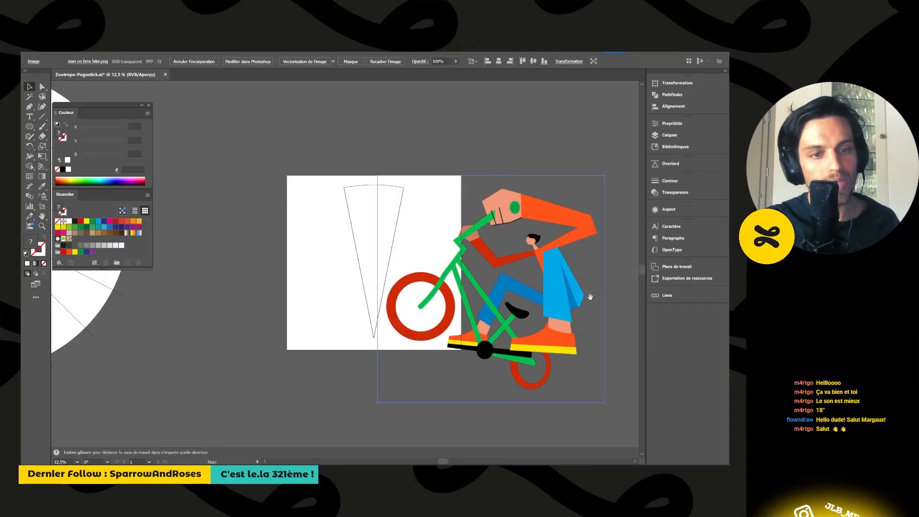
pyautogui.hscroll(1, 589, 290)
pyautogui.moveTo(588, 288); pyautogui.dragTo(518, 282)
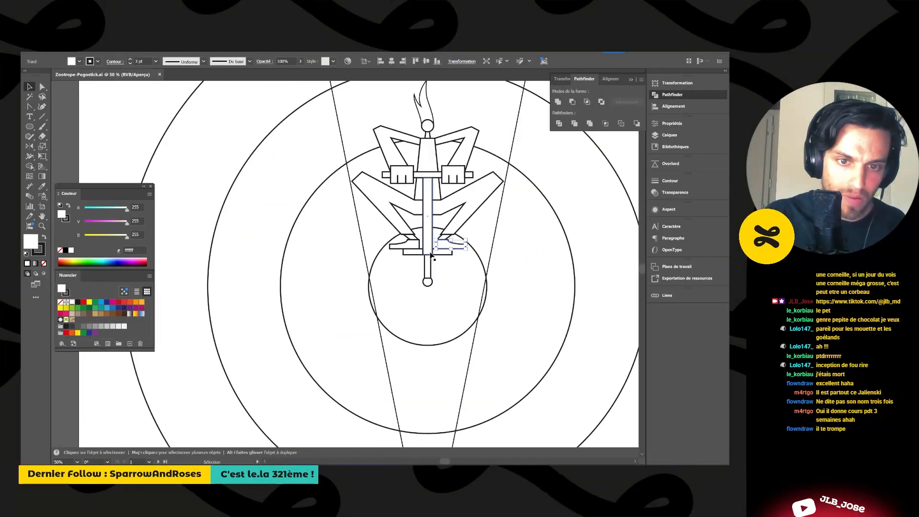
pyautogui.click(418, 256)
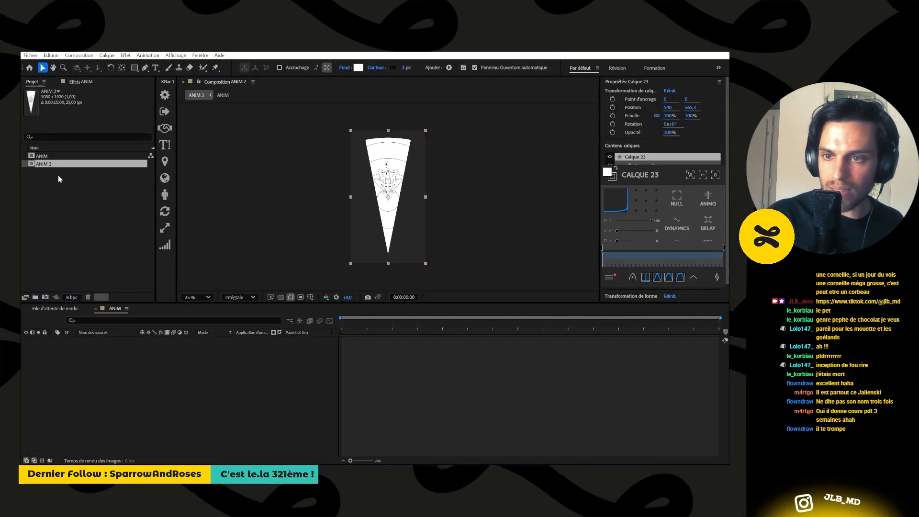
# Step: Switch to the browser and replay the After Effects Zoetrope reference on Dribbble
pyautogui.hotkey('alt', 'Tab')
pyautogui.click(254, 389)
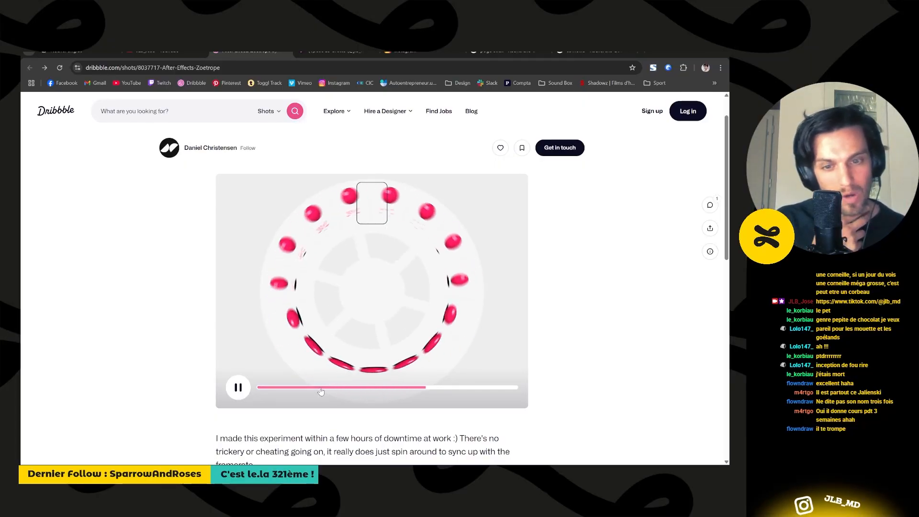
# Step: In After Effects, move the ANIM layer's anchor point to the lower tip of the wedge
pyautogui.hotkey('alt', 'Tab')
pyautogui.press('v')
pyautogui.scroll(-5, 406, 231)
pyautogui.scroll(1, 403, 217)
pyautogui.moveTo(404, 205); pyautogui.dragTo(404, 265)
pyautogui.press('y')
pyautogui.scroll(4, 402, 266)
pyautogui.scroll(-4, 445, 267)
pyautogui.press('v')
# Step: Add the expression 18*(index-1) to the ANIM layer's rotation
pyautogui.press('r')
pyautogui.keyDown('alt'); pyautogui.click(74, 347); pyautogui.keyUp('alt')
pyautogui.write('18*(index-1')
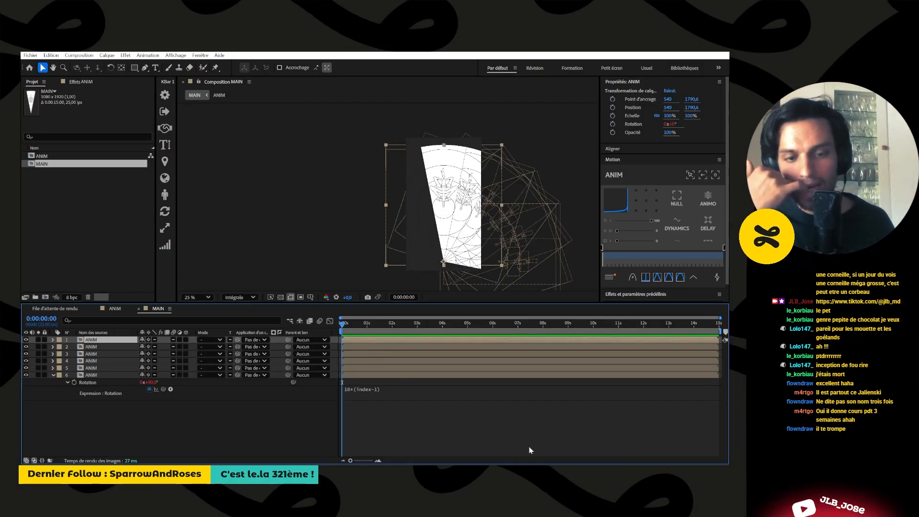
# Step: Calculate 360 ÷ 16 in the calculator to find the angle of each wedge
pyautogui.hotkey('alt', 'Tab')
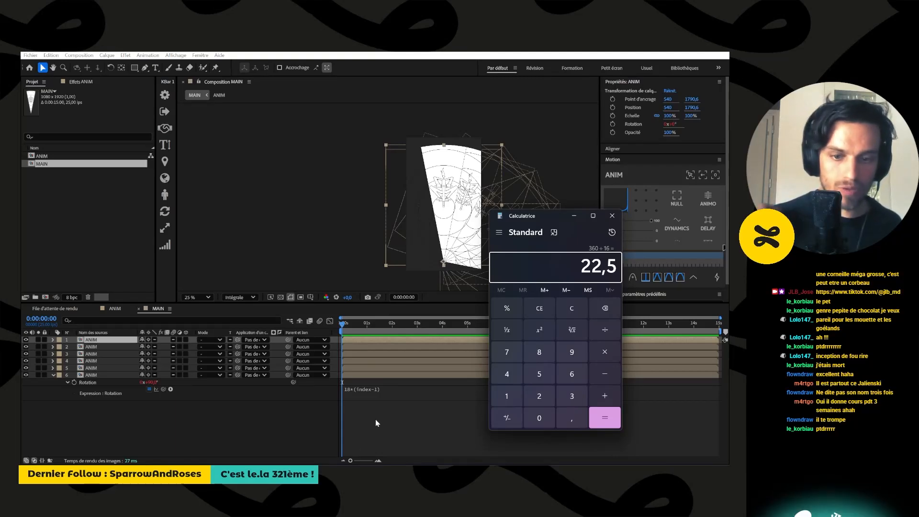
pyautogui.click(374, 404)
# Step: Set the ANIM rotation expression to 22.5*(index-1) and duplicate the layer until there are 16 copies forming the wheel
pyautogui.click(95, 368)
pyautogui.keyDown('shift'); pyautogui.click(95, 346); pyautogui.keyUp('shift')
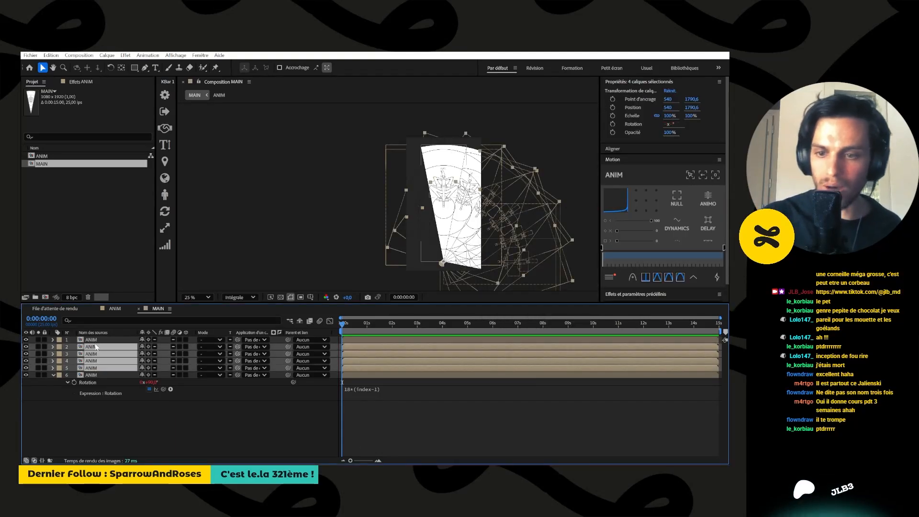
pyautogui.hotkey('ctrl', 'd')
pyautogui.hotkey('ctrl', 'd')
pyautogui.hotkey('ctrl', 'd')
pyautogui.hotkey('ctrl', 'd')
pyautogui.hotkey('ctrl', 'd')
pyautogui.hotkey('ctrl', 'd')
pyautogui.hotkey('ctrl', 'd')
pyautogui.hotkey('ctrl', 'd')
pyautogui.hotkey('ctrl', 'd')
pyautogui.hotkey('ctrl', 'd')
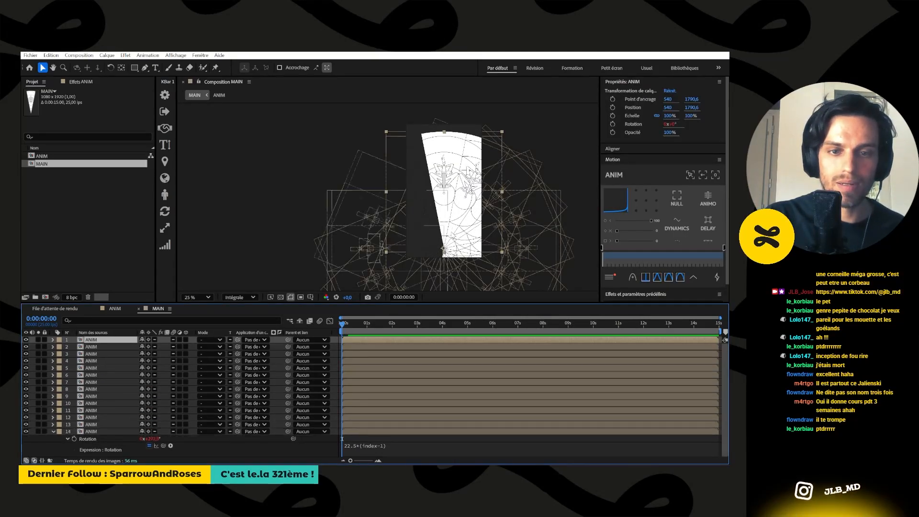
pyautogui.hotkey('ctrl', 'd')
pyautogui.hotkey('ctrl', 'd')
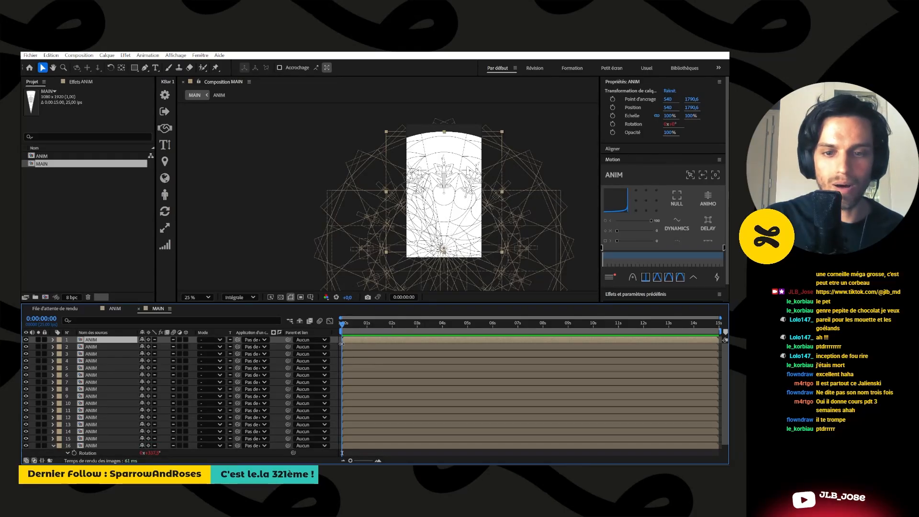
pyautogui.hotkey('ctrl', 'shift', 'a')
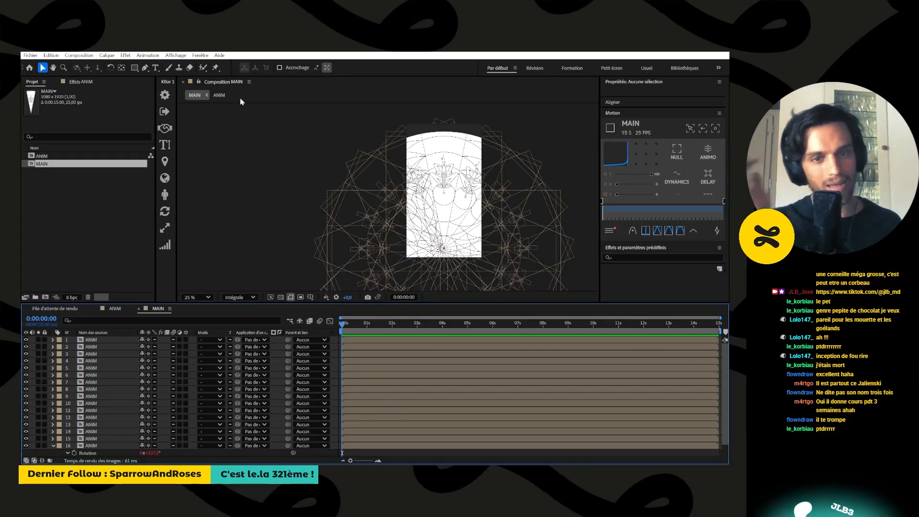
# Step: Parent all 16 ANIM layers to a new null and open the alignment options for it
pyautogui.click(98, 445)
pyautogui.keyDown('shift'); pyautogui.click(99, 340); pyautogui.keyUp('shift')
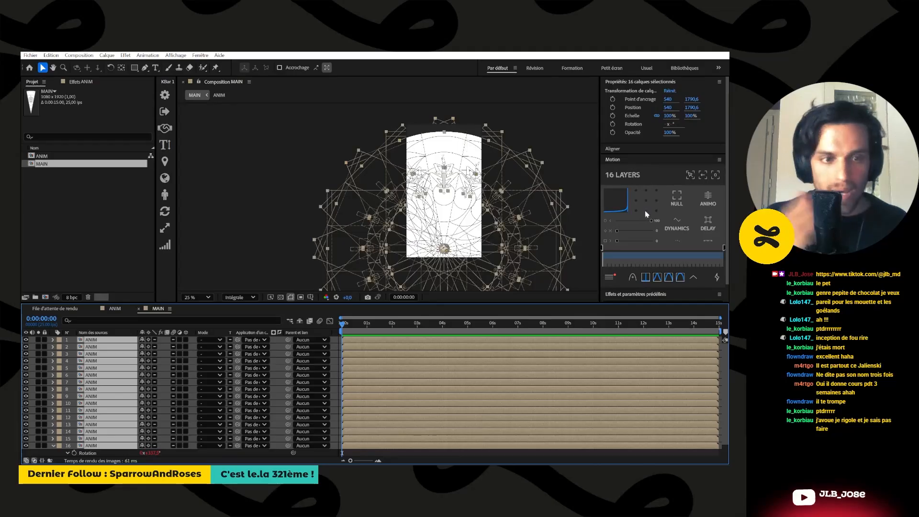
pyautogui.click(676, 197)
pyautogui.click(619, 150)
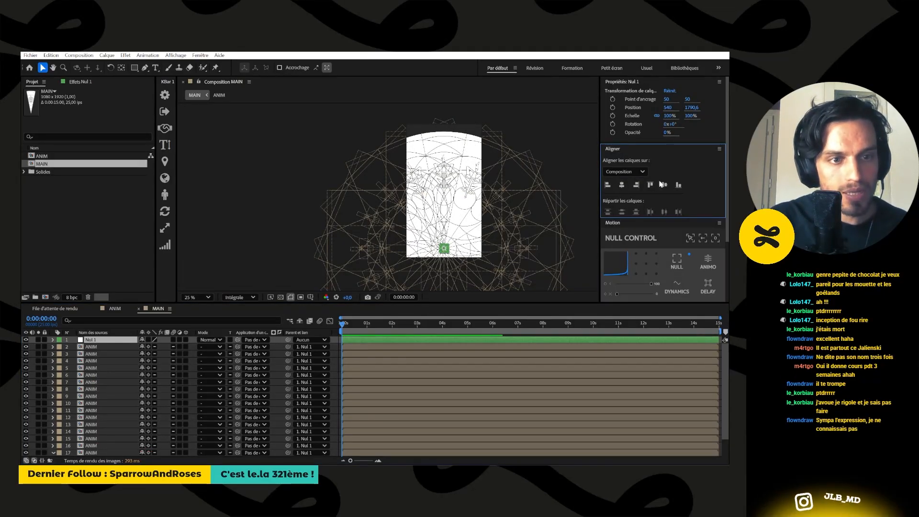
# Step: Duplicate the wedge background layer inside ANIM, move the copy above all other layers and change its blending mode
pyautogui.doubleClick(98, 453)
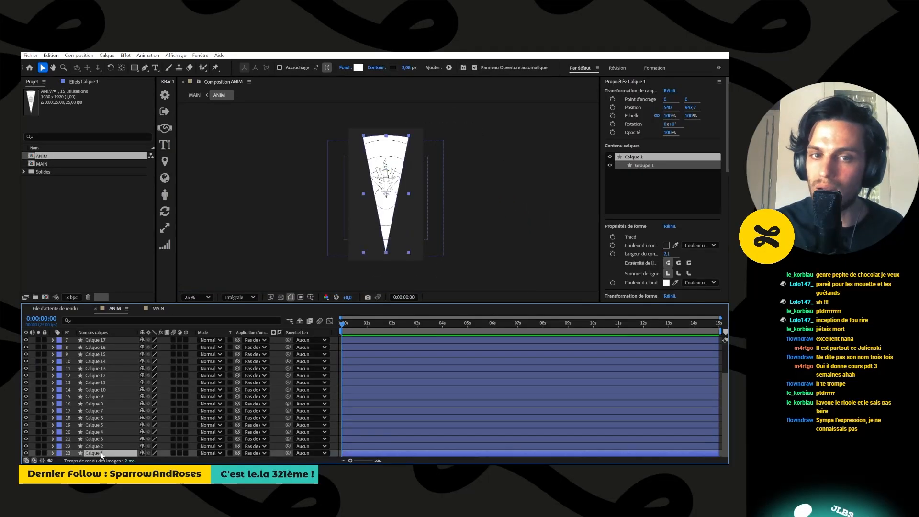
pyautogui.hotkey('ctrl', 'd')
pyautogui.moveTo(93, 456); pyautogui.dragTo(94, 342)
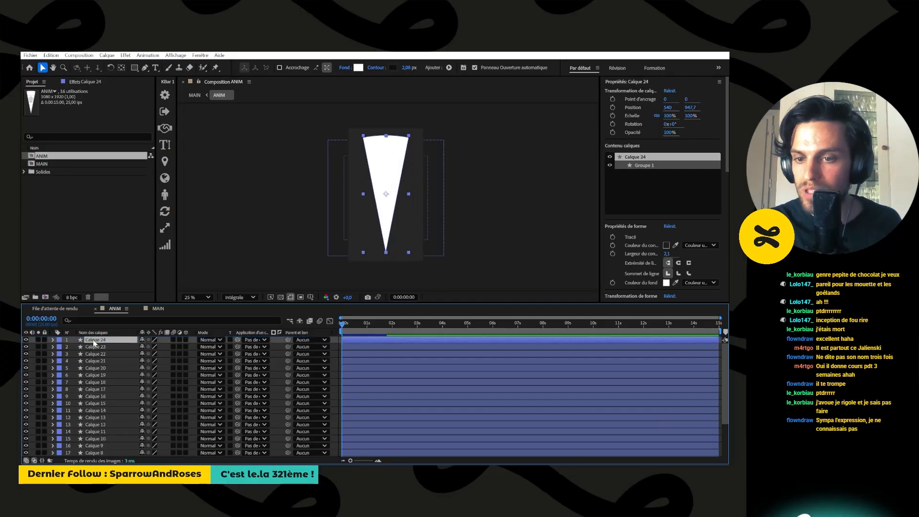
pyautogui.click(213, 340)
pyautogui.click(247, 408)
pyautogui.click(58, 432)
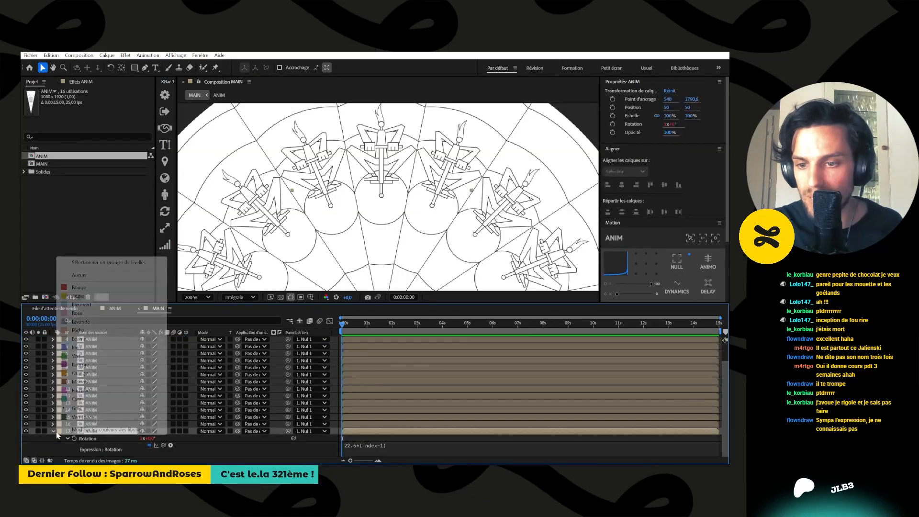
pyautogui.click(56, 442)
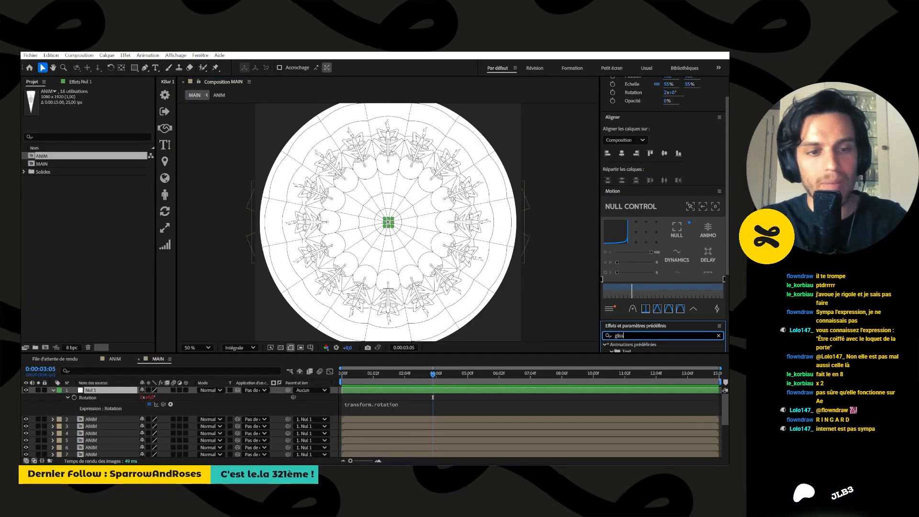
# Step: Find the slider control effect (Paramètre glissière) and apply it to the Nul 1 layer
pyautogui.write('i')
pyautogui.doubleClick(642, 350)
# Step: Replace the null's rotation expression with time multiplied by the slider's Curseur value
pyautogui.click(420, 410)
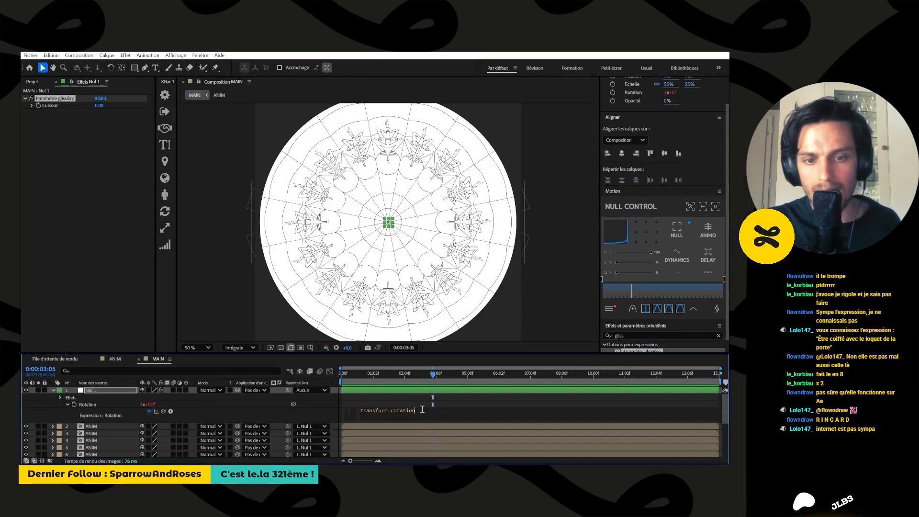
pyautogui.click(150, 314)
pyautogui.click(407, 412)
pyautogui.write('time')
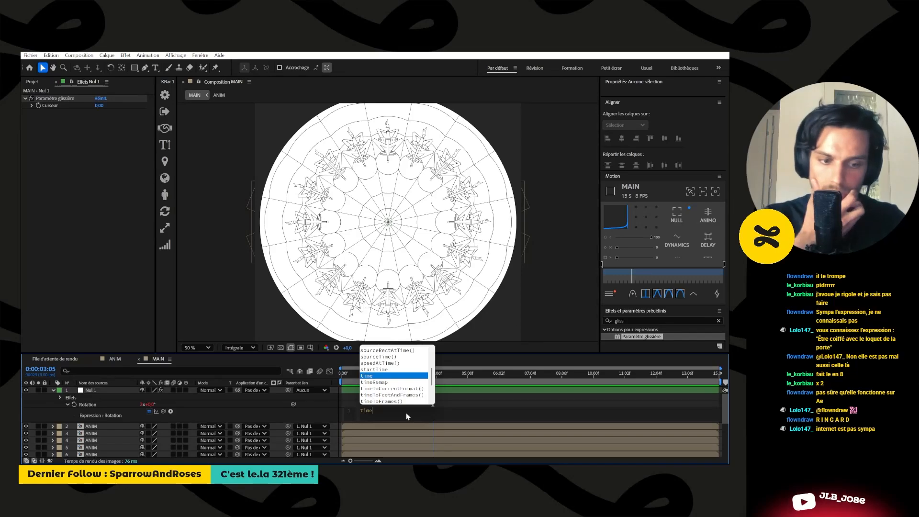
pyautogui.write('*')
pyautogui.moveTo(293, 404); pyautogui.dragTo(56, 108)
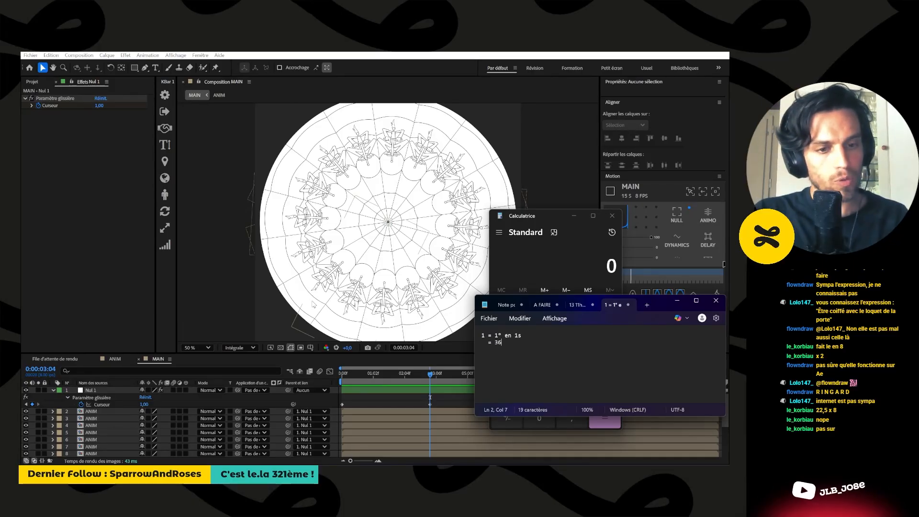
# Step: Write the rotation speed equivalents in Notepad as 360° en 2 and 180° en 1s
pyautogui.write('n 2')
pyautogui.press('Return')
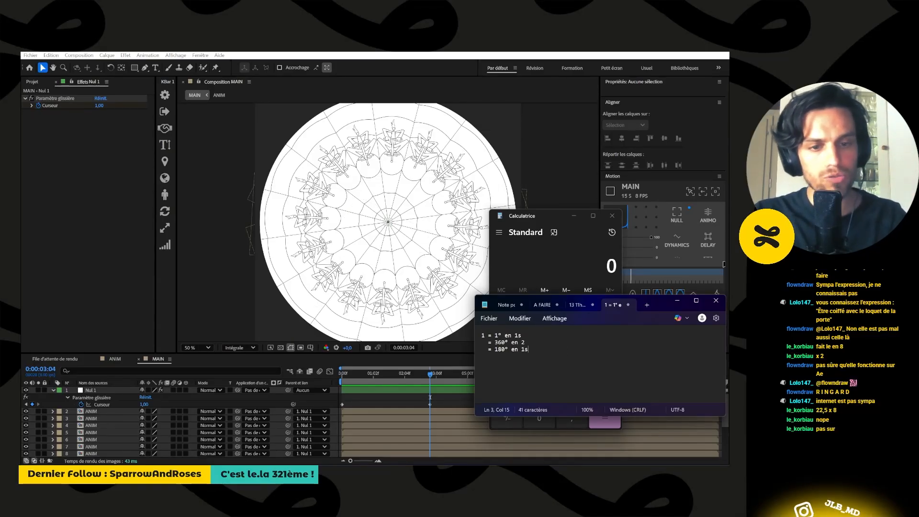
# Step: Set the null's Curseur slider to -180 at 0:00:03:04 and preview the disc's accelerating rotation
pyautogui.click(98, 107)
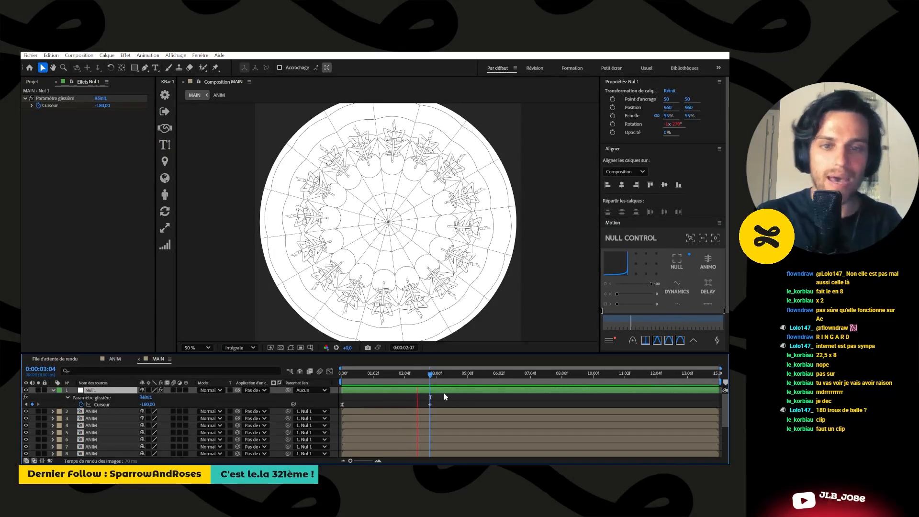
pyautogui.press('space')
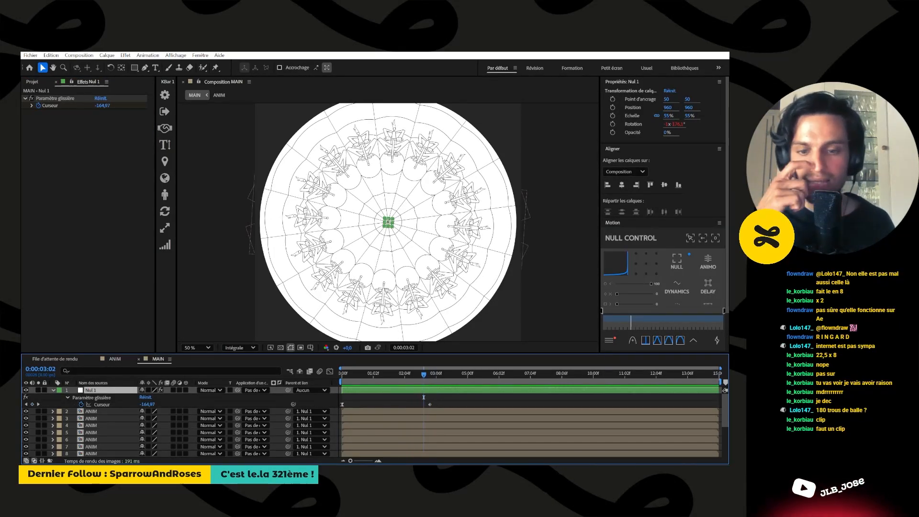
pyautogui.hotkey('alt', 'Tab')
pyautogui.moveTo(228, 155)
pyautogui.hotkey('alt', 'Tab')
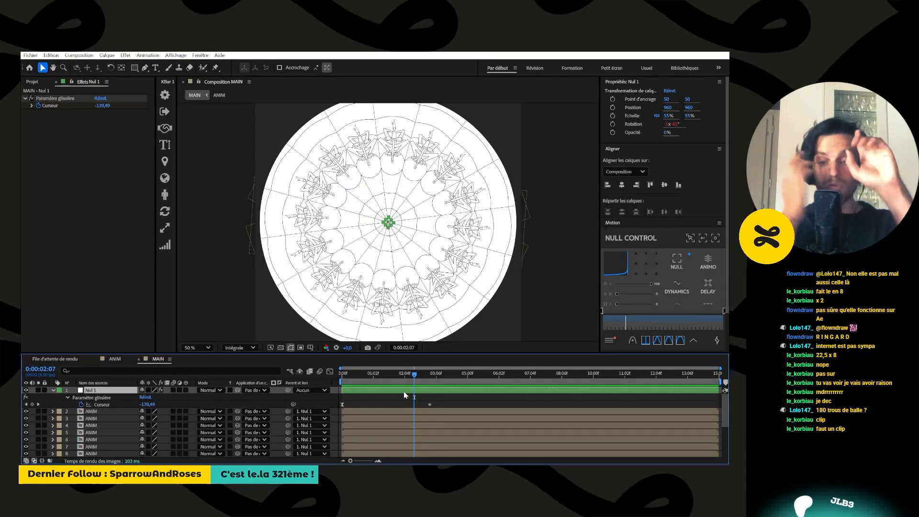
# Step: Change the ANIM composition's frame rate to 8 frames per second
pyautogui.click(115, 358)
pyautogui.hotkey('ctrl', 'k')
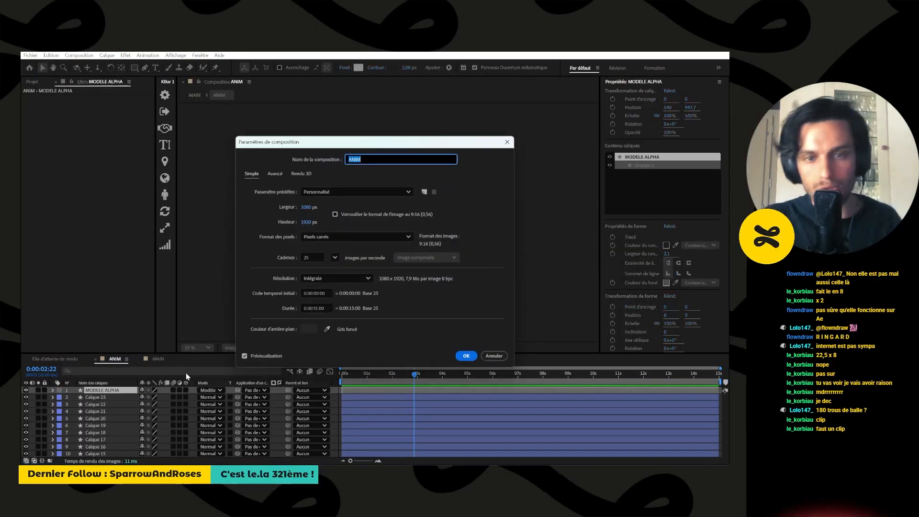
pyautogui.moveTo(313, 256); pyautogui.dragTo(248, 256)
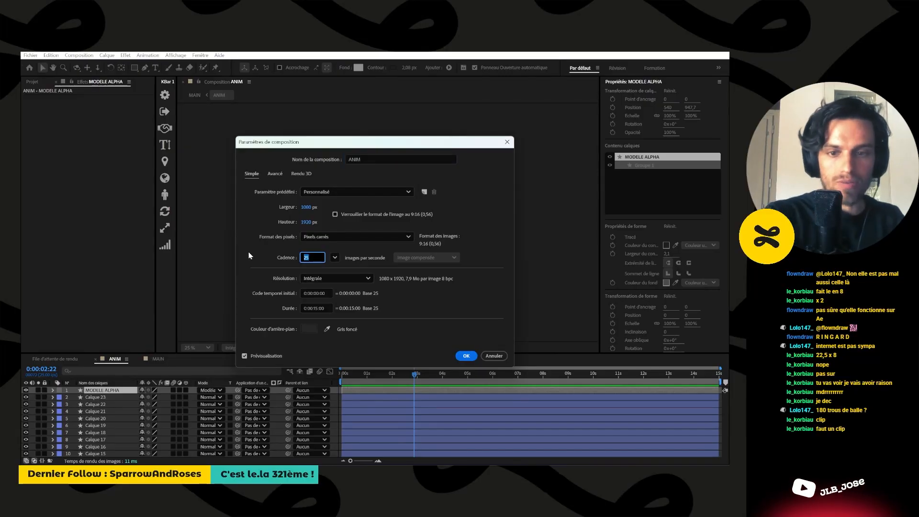
pyautogui.write('8')
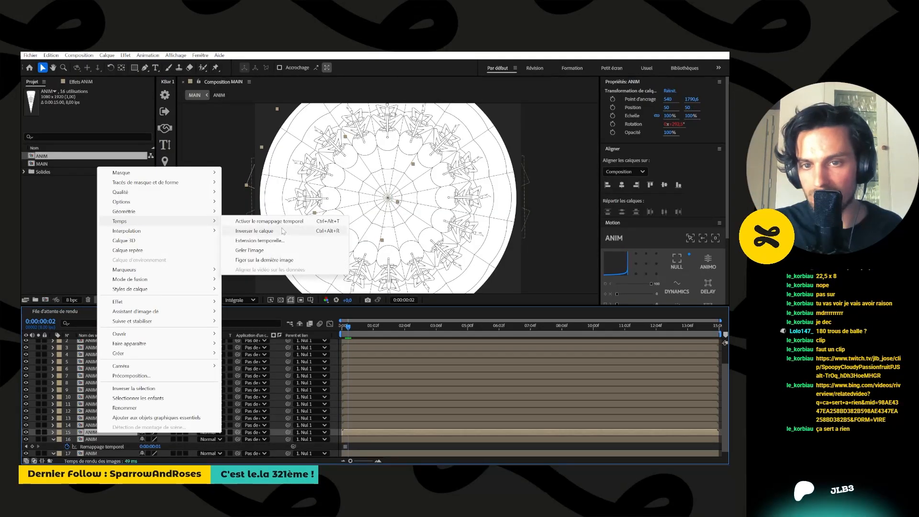
# Step: Freeze each ANIM copy in MAIN one frame later than the last, from layer 17 at 0:00:00:00 to layer 2 at 0:00:01:07
pyautogui.click(283, 231)
pyautogui.rightClick(90, 425)
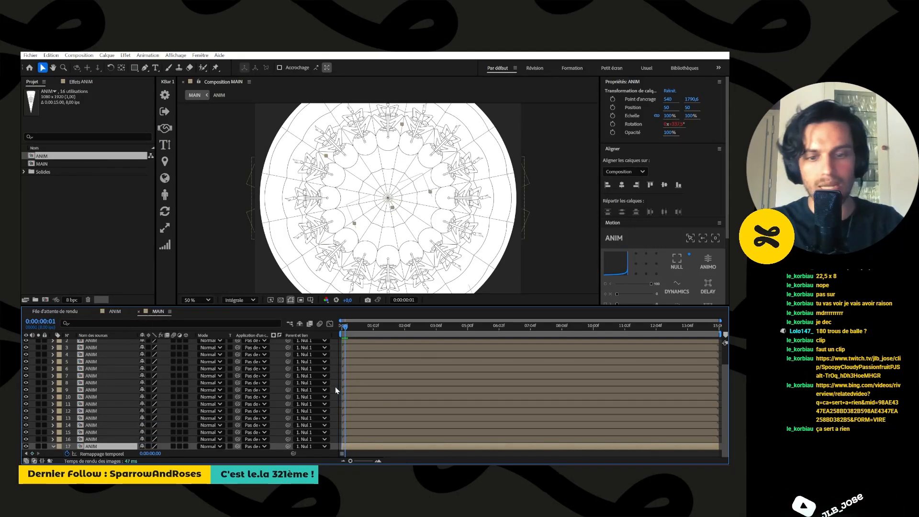
pyautogui.rightClick(98, 439)
pyautogui.moveTo(133, 225)
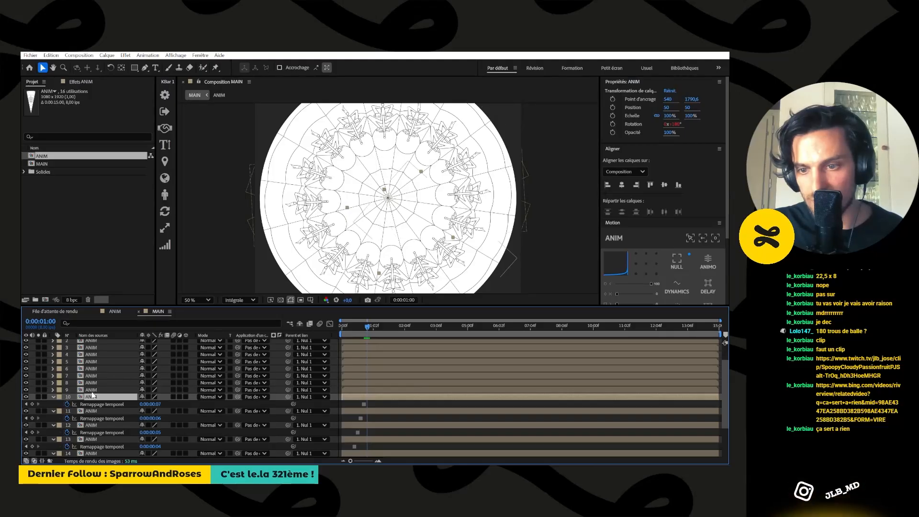
pyautogui.rightClick(92, 391)
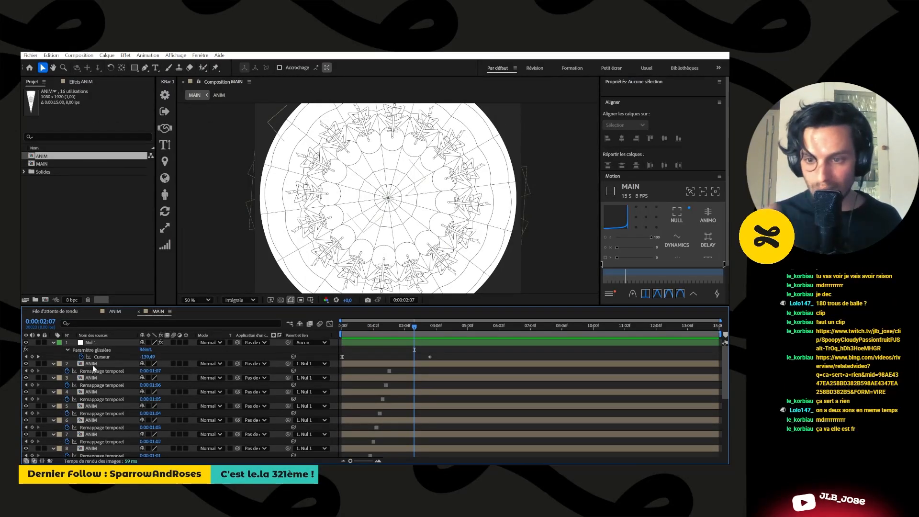
# Step: Animate a red test circle's position inside ANIM and preview how it moves around the spinning disc in MAIN
pyautogui.doubleClick(202, 351)
pyautogui.press('Home')
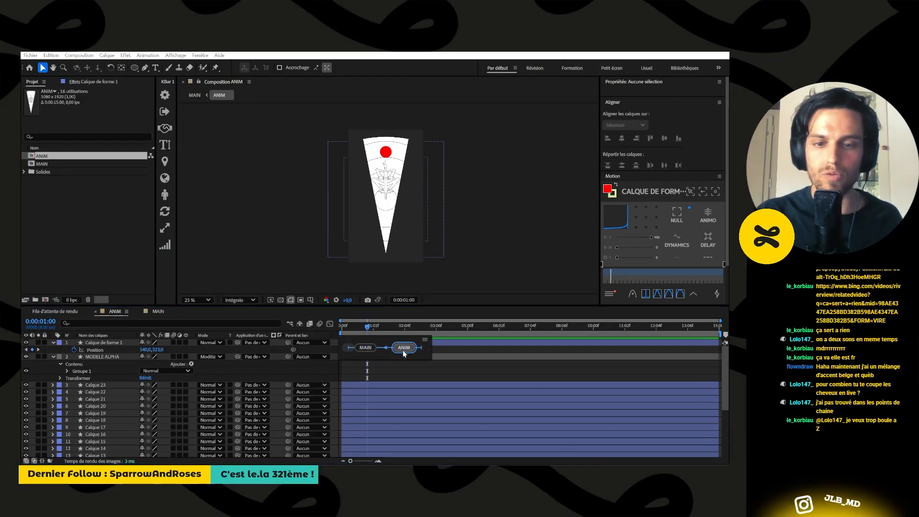
pyautogui.moveTo(403, 350); pyautogui.dragTo(363, 348)
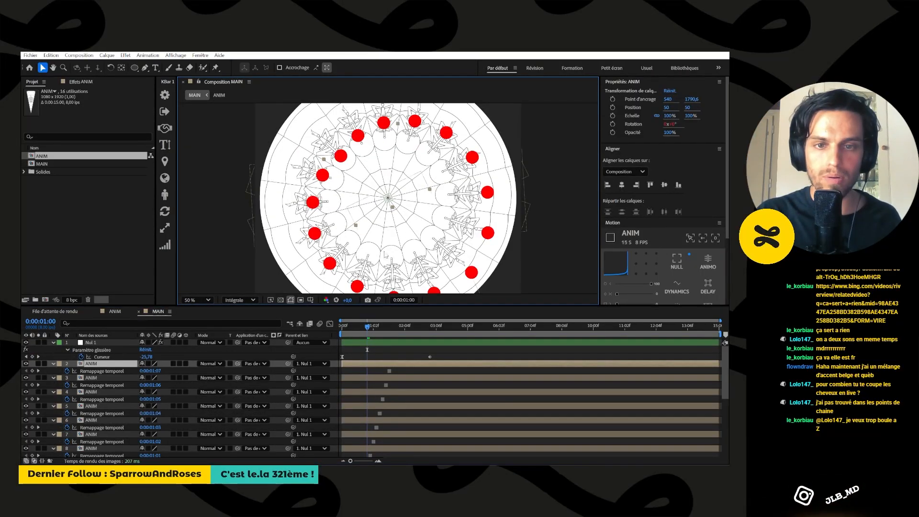
pyautogui.scroll(-1, 392, 237)
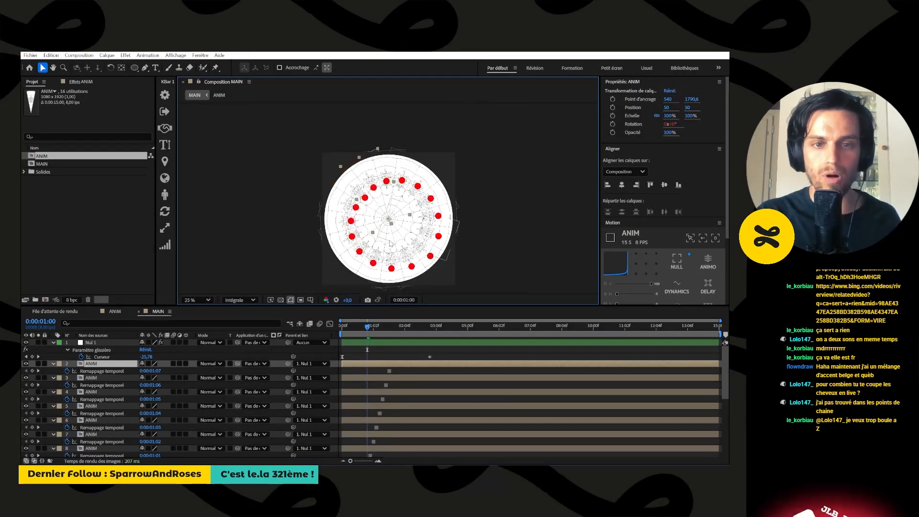
pyautogui.scroll(1, 407, 228)
pyautogui.click(431, 329)
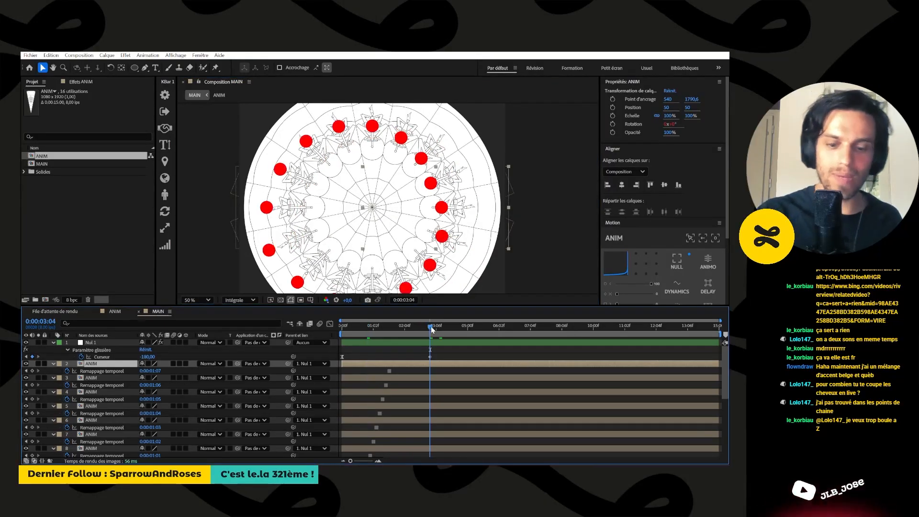
pyautogui.press('space')
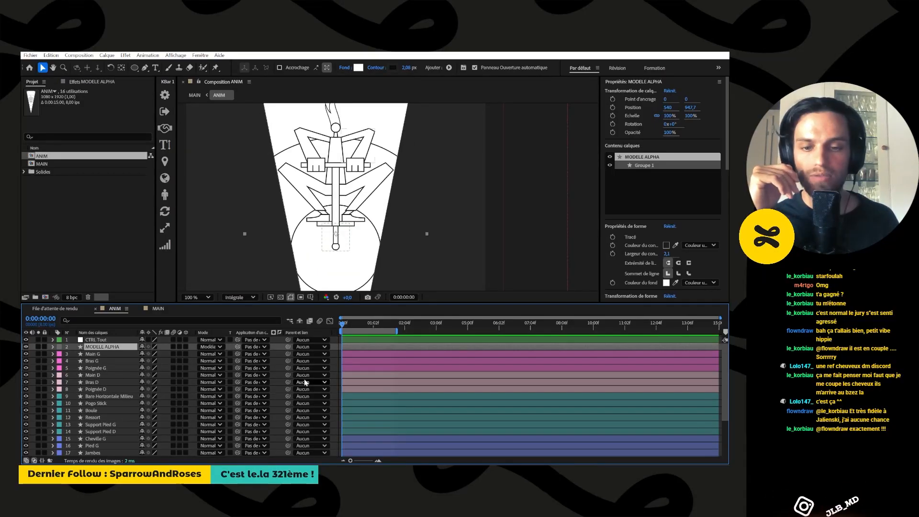
# Step: Parent the hand, handle, horizontal bar and pogo stick layers to a new null named CTRL Pogo in ANIM
pyautogui.hotkey('ctrl', 'shift', 'a')
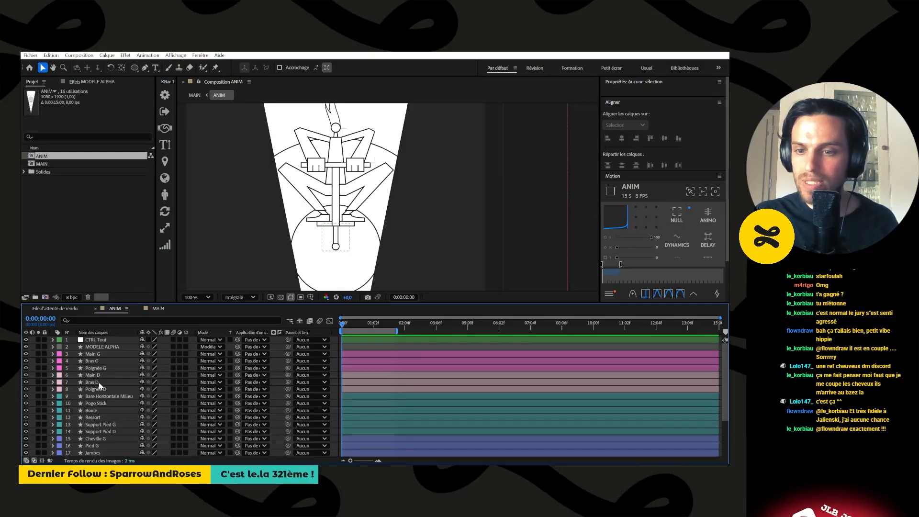
pyautogui.click(108, 368)
pyautogui.click(93, 353)
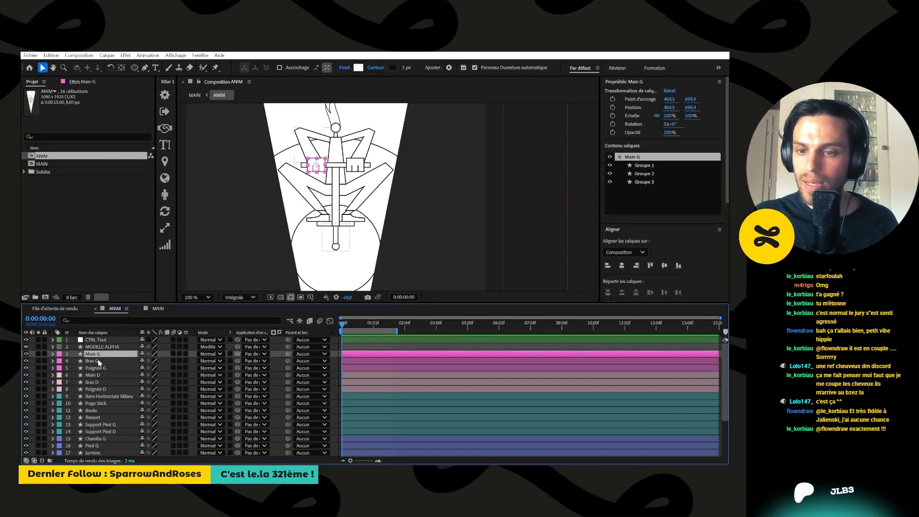
pyautogui.keyDown('ctrl'); pyautogui.click(98, 367); pyautogui.keyUp('ctrl')
pyautogui.keyDown('ctrl'); pyautogui.click(93, 375); pyautogui.keyUp('ctrl')
pyautogui.keyDown('ctrl'); pyautogui.click(96, 388); pyautogui.keyUp('ctrl')
pyautogui.keyDown('ctrl'); pyautogui.click(103, 396); pyautogui.keyUp('ctrl')
pyautogui.keyDown('ctrl'); pyautogui.click(98, 410); pyautogui.keyUp('ctrl')
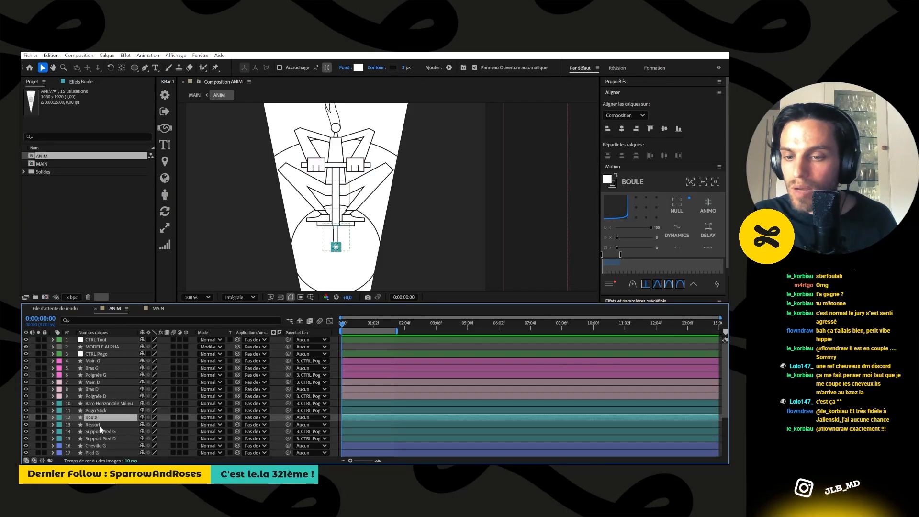
# Step: Create a CTRL Ressort null controlling the Boule and Ressort layers, parent CTRL Pogo to it and test the rig by moving it
pyautogui.keyDown('ctrl'); pyautogui.click(100, 425); pyautogui.keyUp('ctrl')
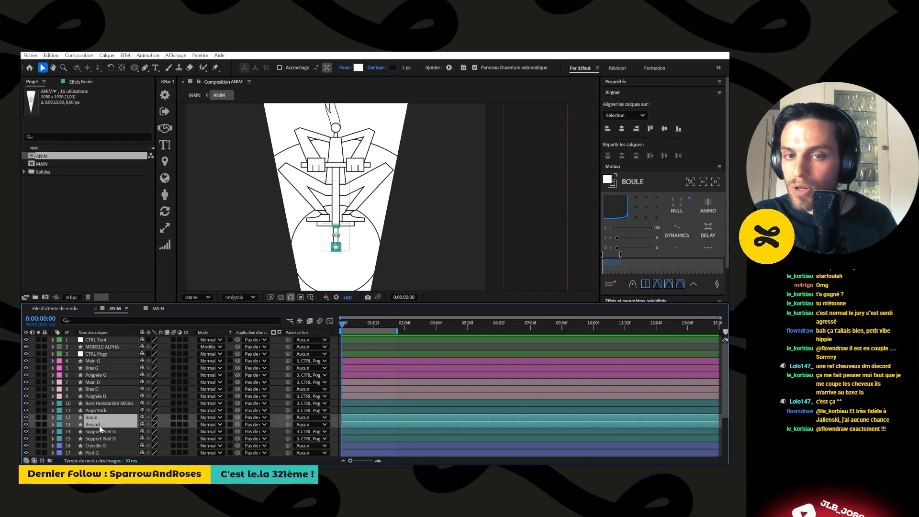
pyautogui.click(676, 204)
pyautogui.scroll(1, 335, 244)
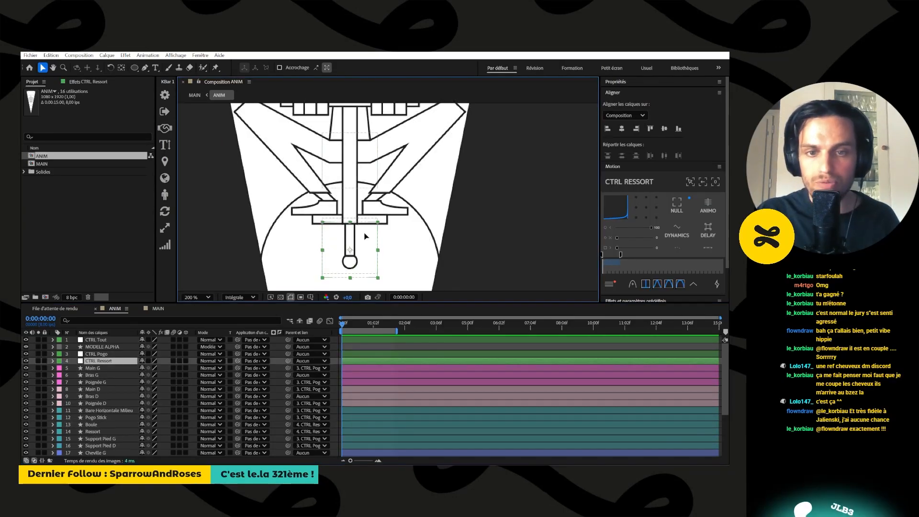
pyautogui.scroll(-1, 347, 228)
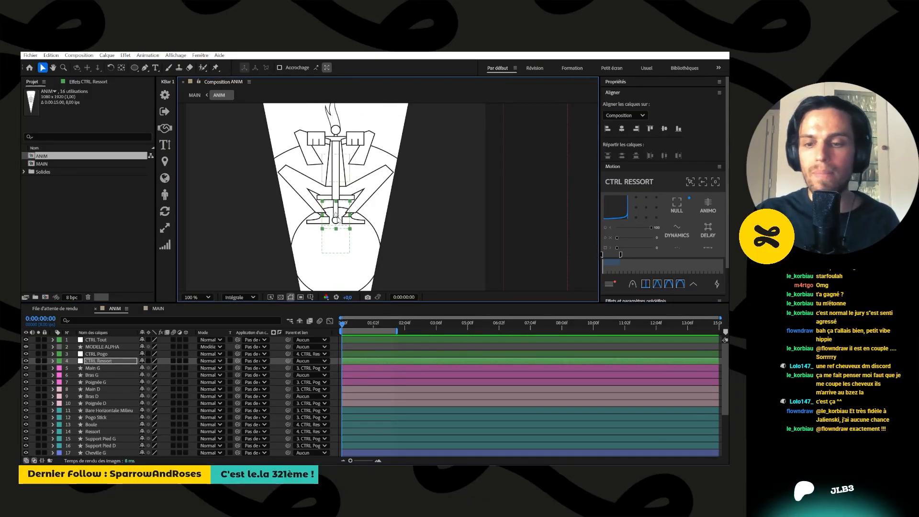
pyautogui.click(344, 201)
pyautogui.click(99, 360)
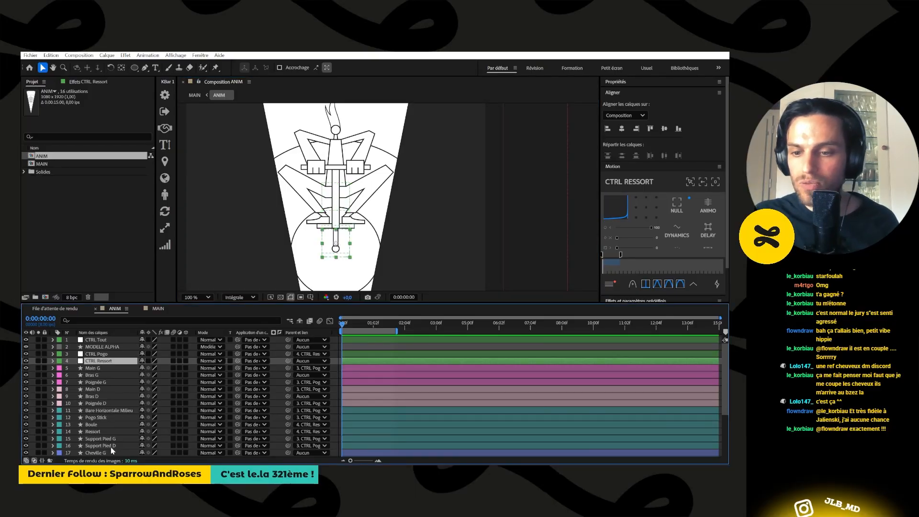
# Step: Create a null named CTRL Corps that controls the Tête, Cheveux, Cou and Corps layers
pyautogui.scroll(-1, 110, 445)
pyautogui.scroll(-2, 108, 446)
pyautogui.click(91, 439)
pyautogui.keyDown('shift'); pyautogui.click(91, 432); pyautogui.keyUp('shift')
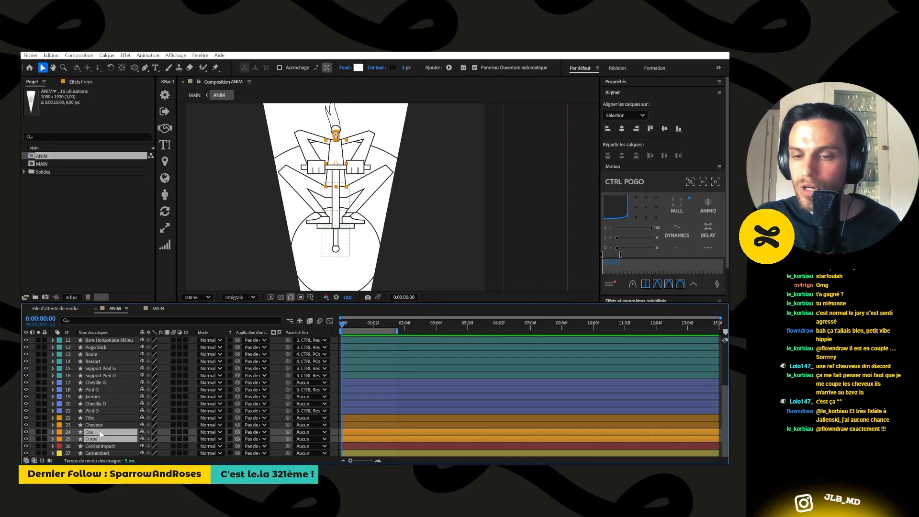
pyautogui.keyDown('shift'); pyautogui.click(104, 426); pyautogui.keyUp('shift')
pyautogui.keyDown('shift'); pyautogui.click(100, 418); pyautogui.keyUp('shift')
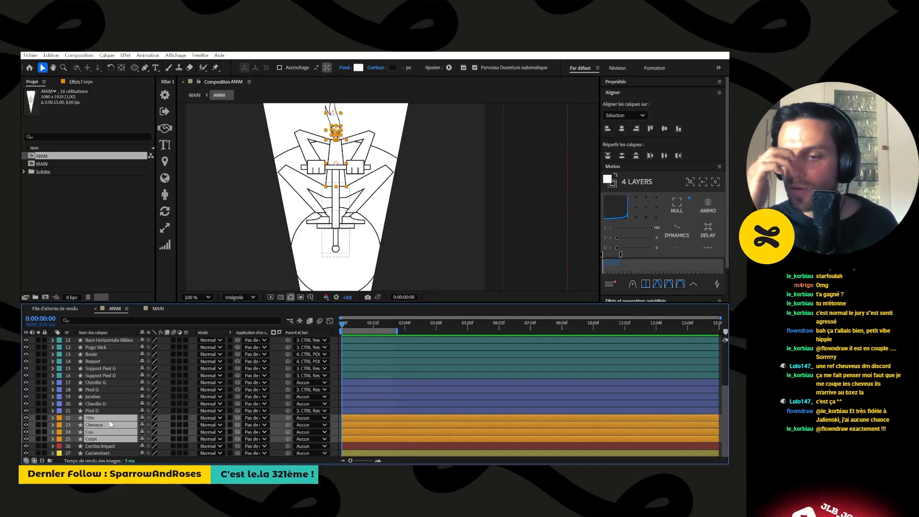
pyautogui.click(676, 207)
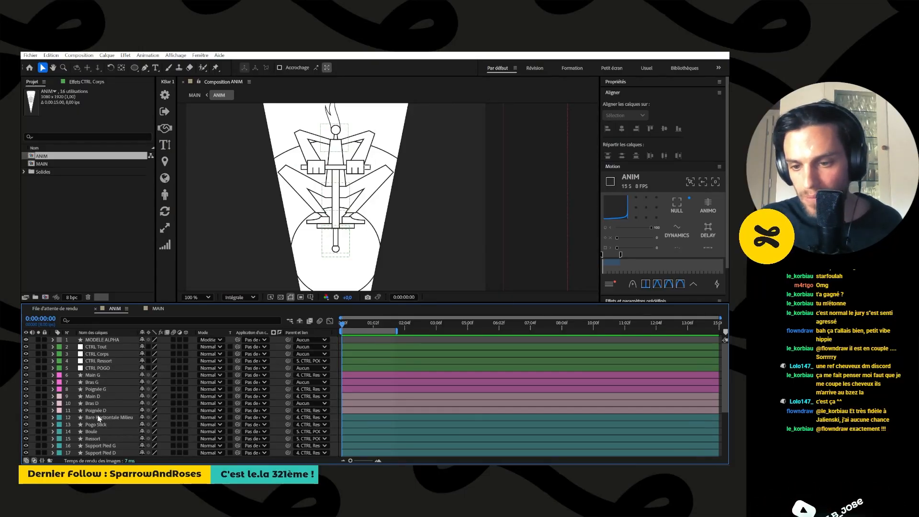
# Step: Generate nulls from the Bras D path points and parent nulls [1.1.0] and [1.1.6] to CTRL Corps
pyautogui.scroll(-2, 92, 382)
pyautogui.click(90, 361)
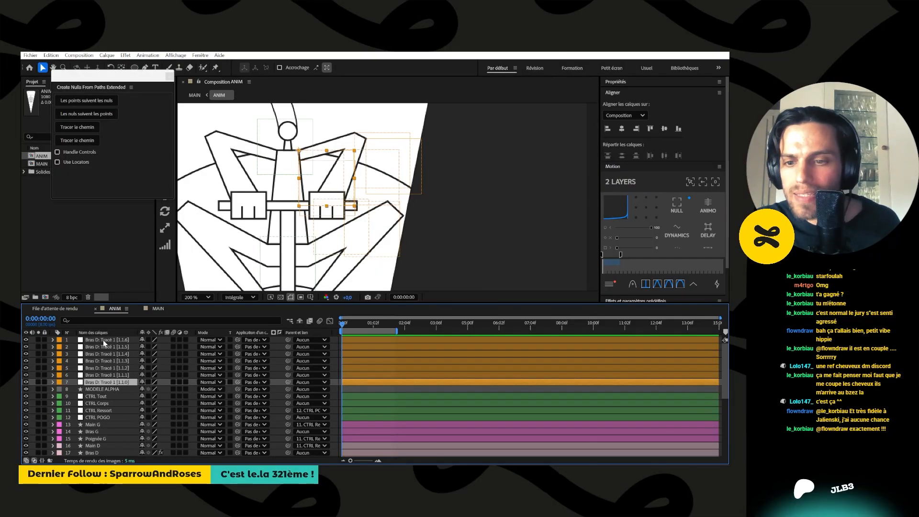
pyautogui.keyDown('ctrl'); pyautogui.click(102, 339); pyautogui.keyUp('ctrl')
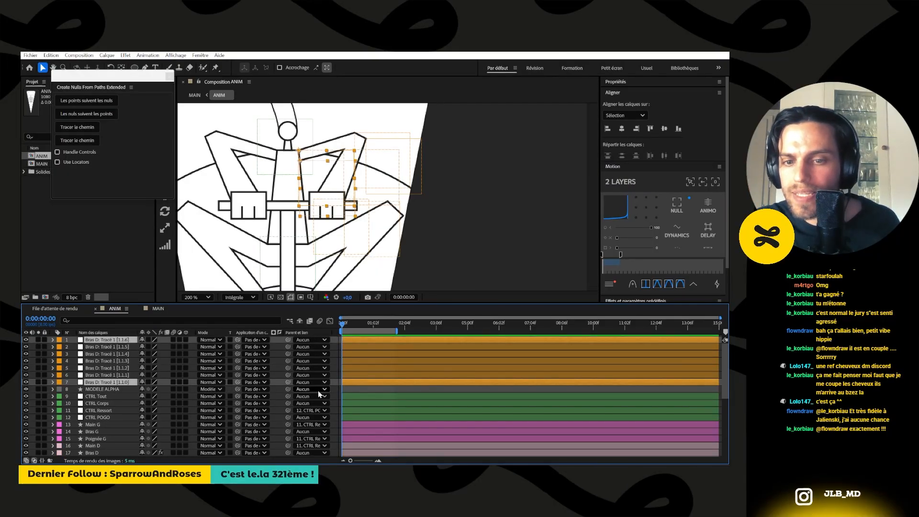
pyautogui.moveTo(289, 383); pyautogui.dragTo(98, 403)
# Step: Group the Bras D elbow nulls [1.1.1], [1.1.2] and [1.1.5] under a new null named CTRL Coude D
pyautogui.click(114, 376)
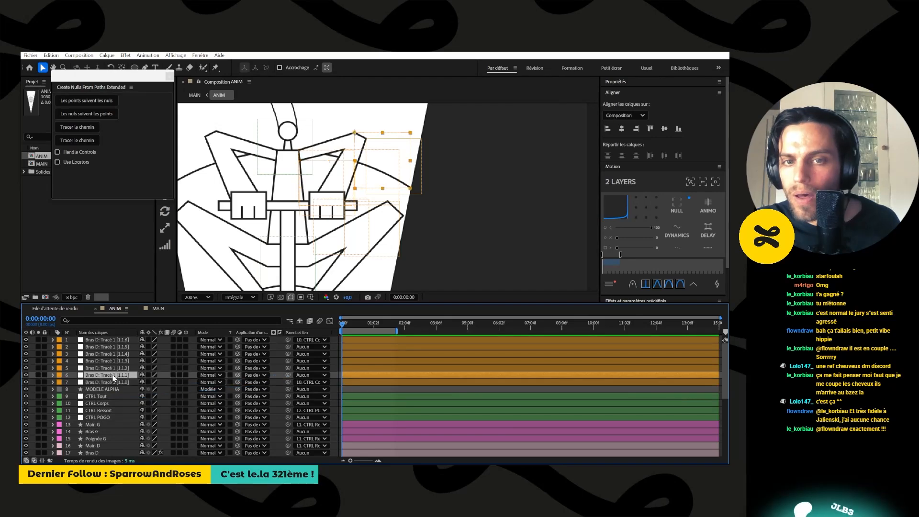
pyautogui.keyDown('ctrl'); pyautogui.click(115, 369); pyautogui.keyUp('ctrl')
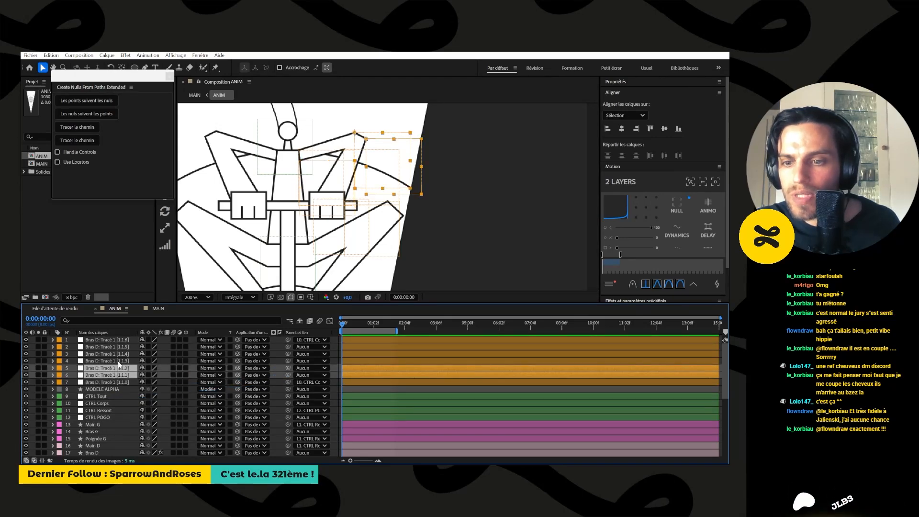
pyautogui.keyDown('ctrl'); pyautogui.click(115, 347); pyautogui.keyUp('ctrl')
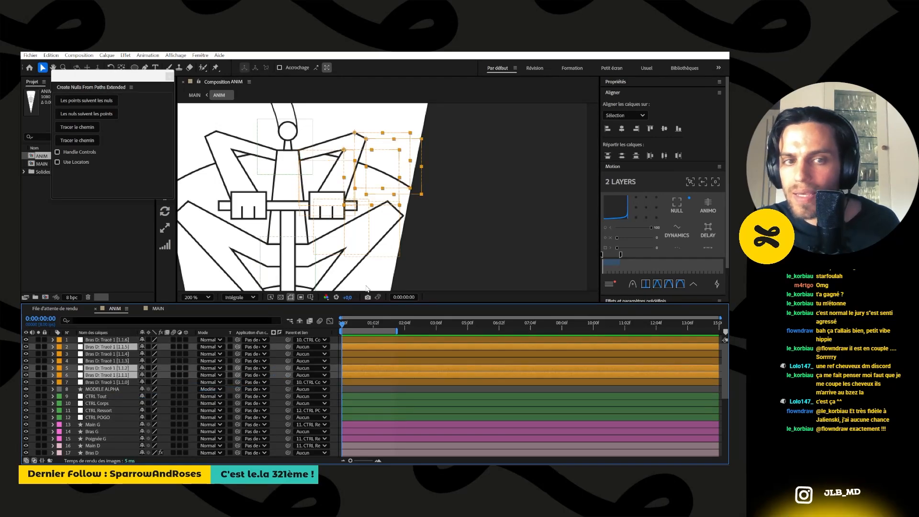
pyautogui.click(677, 205)
# Step: Parent Bras D nulls [1.1.3] and [1.1.4] to CTRL Ressort and test the arm by moving CTRL Coude D
pyautogui.click(108, 354)
pyautogui.keyDown('ctrl'); pyautogui.click(109, 361); pyautogui.keyUp('ctrl')
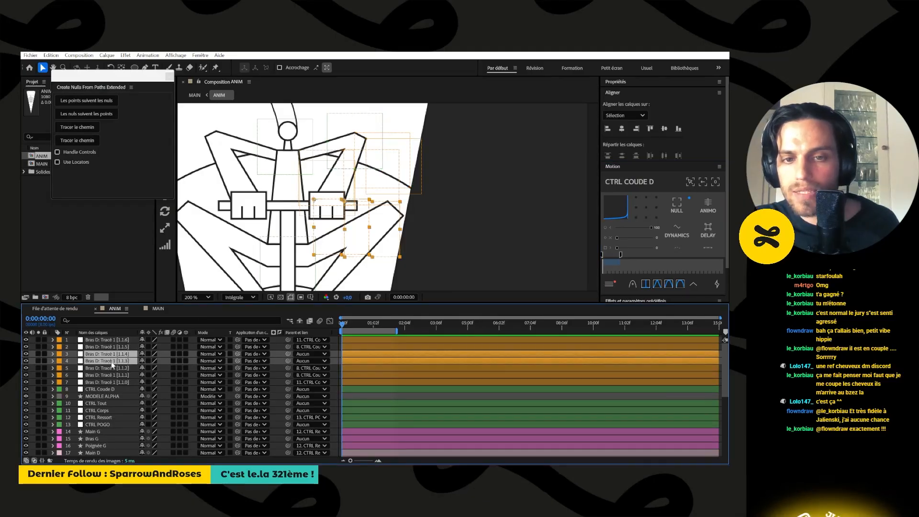
pyautogui.moveTo(288, 361); pyautogui.dragTo(117, 417)
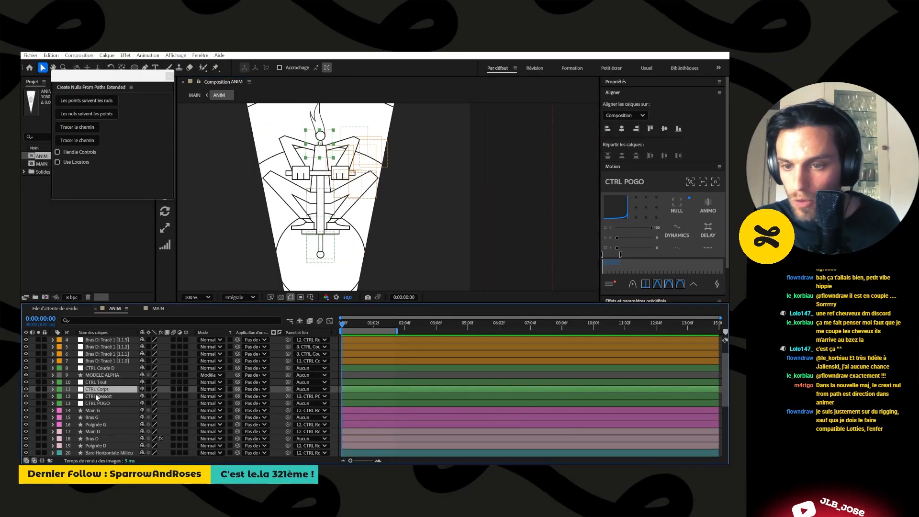
pyautogui.click(357, 164)
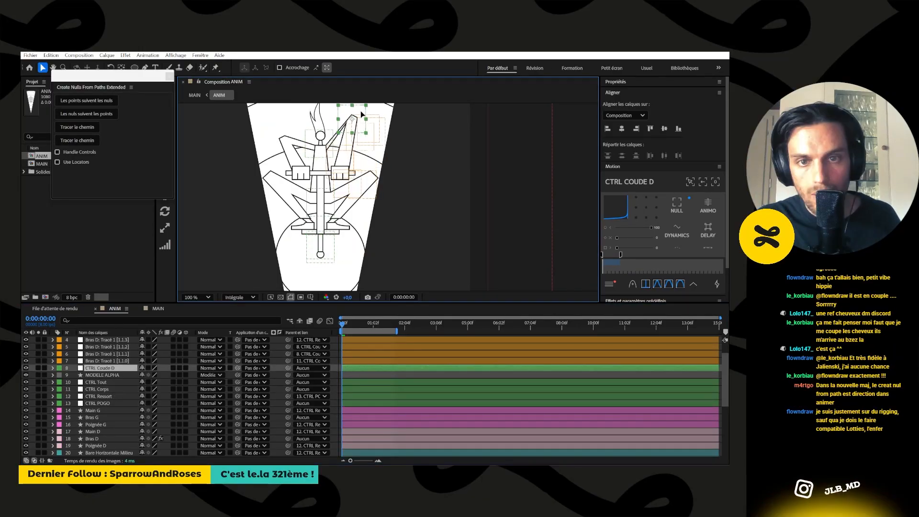
pyautogui.moveTo(363, 162); pyautogui.dragTo(364, 139)
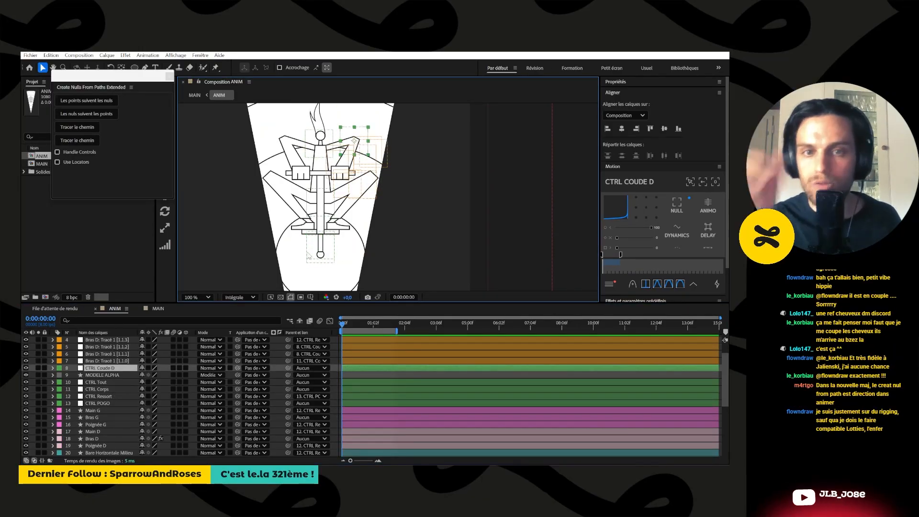
# Step: Rig the Bras G path with point nulls and a CTRL Coude G elbow control
pyautogui.click(190, 418)
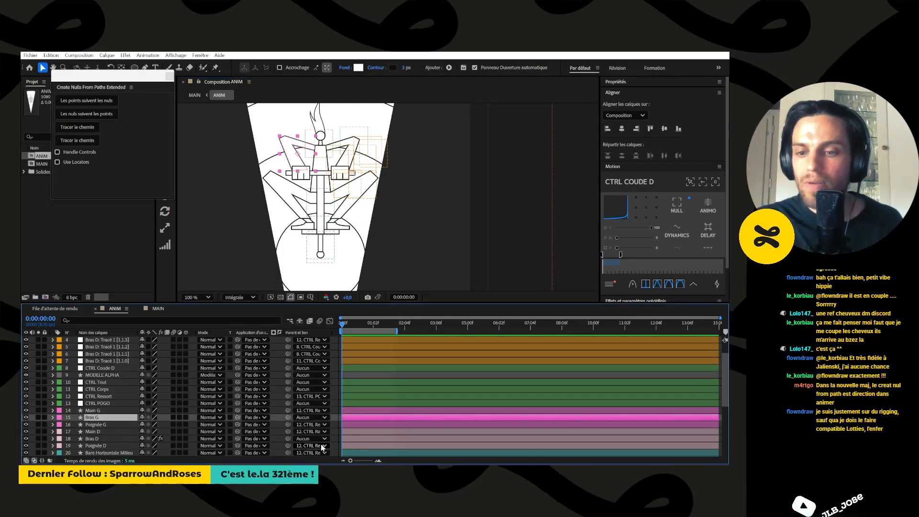
pyautogui.press('u')
pyautogui.press('u')
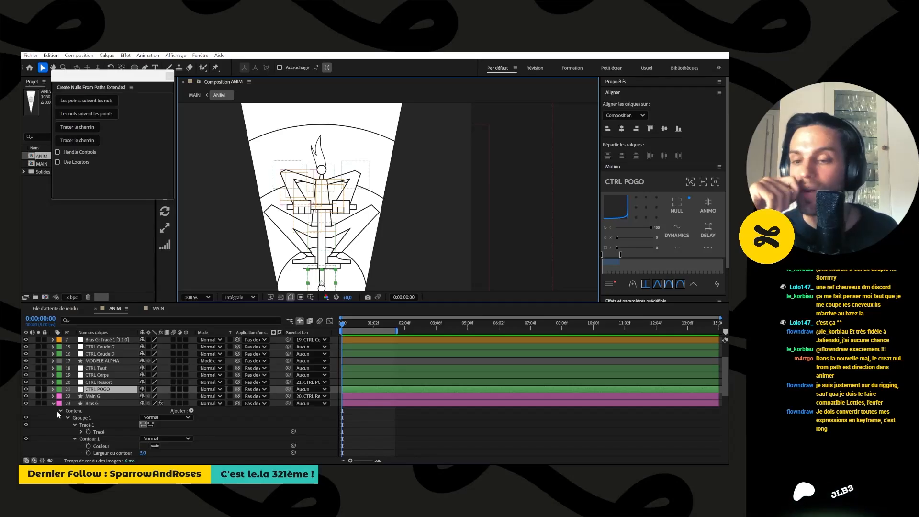
# Step: Rig the Jambes path with point nulls grouped under CTRL Genoux D, CTRL Genoux G and CTRL Bassin, and parent foot nulls [1.1.5], [1.1.6], [1.1.12] and [1.1.13]
pyautogui.click(54, 403)
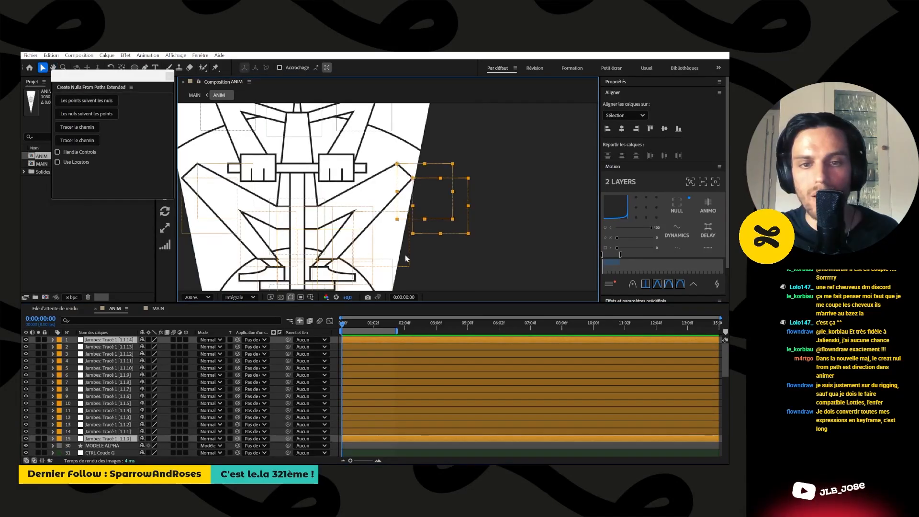
pyautogui.keyDown('shift'); pyautogui.click(405, 255); pyautogui.keyUp('shift')
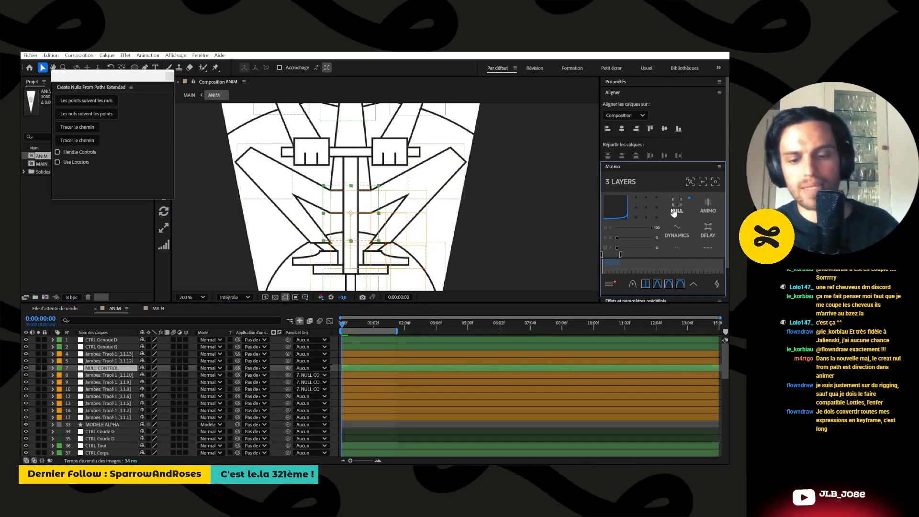
pyautogui.click(101, 397)
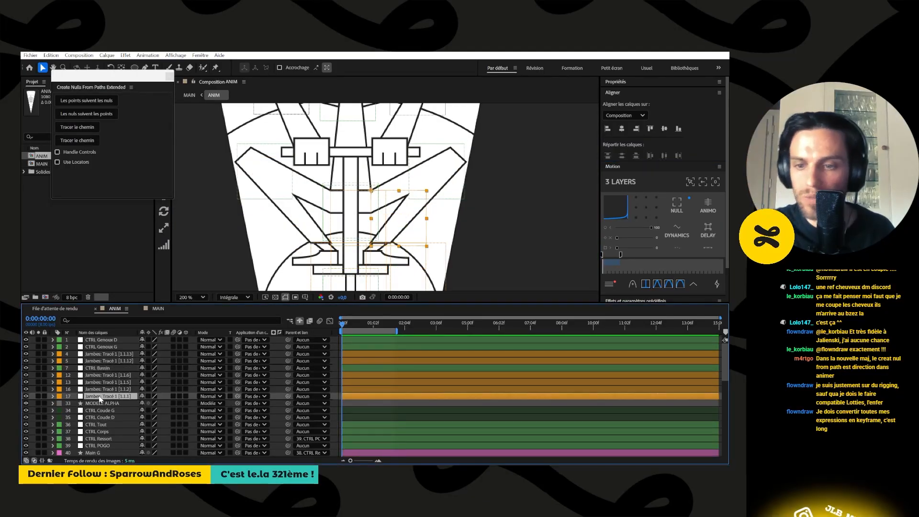
pyautogui.keyDown('shift'); pyautogui.click(100, 389); pyautogui.keyUp('shift')
pyautogui.click(26, 395)
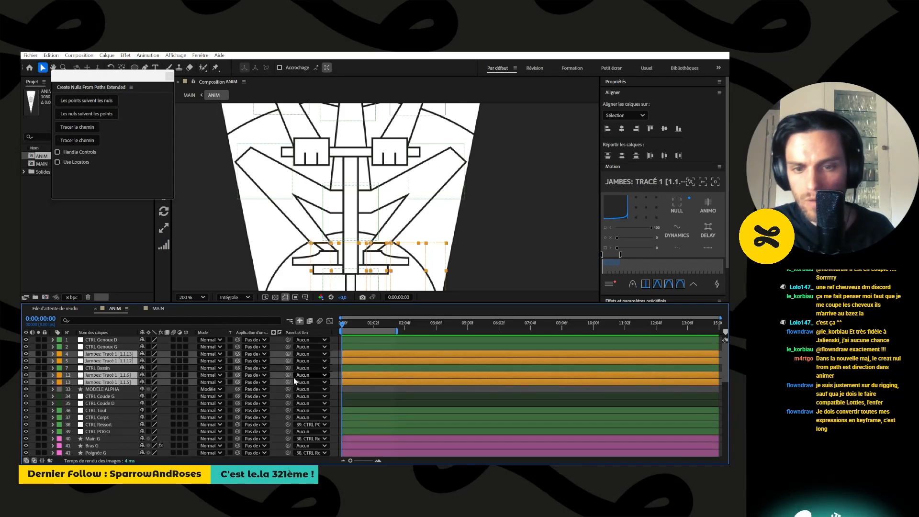
pyautogui.click(302, 375)
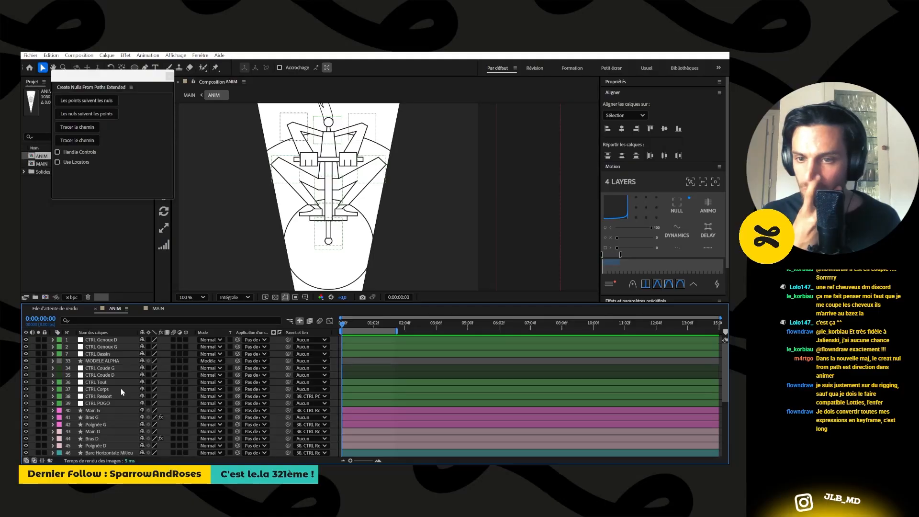
# Step: Rename CTRL Corps and CTRL Bassin as CTRL HAUT Corps and CTRL BAS Corps, and generate nulls from the CORPS path points
pyautogui.click(120, 389)
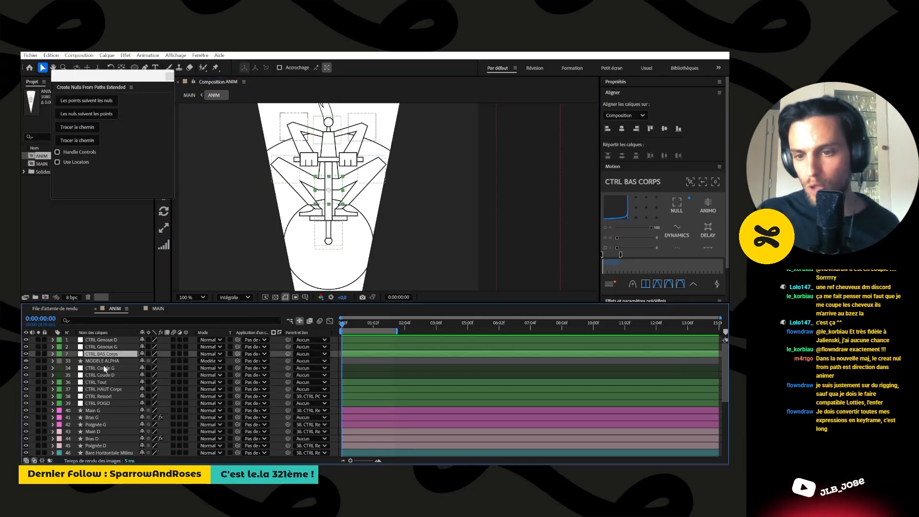
pyautogui.scroll(-5, 103, 366)
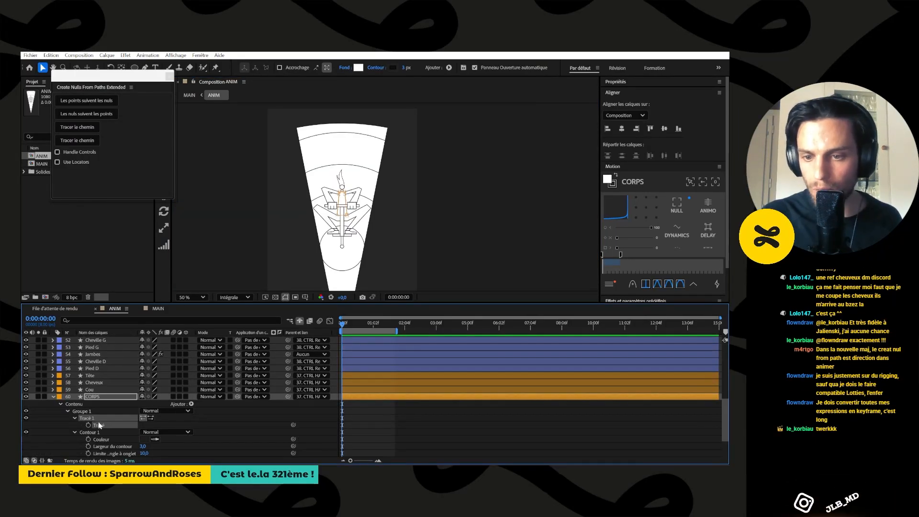
pyautogui.click(77, 102)
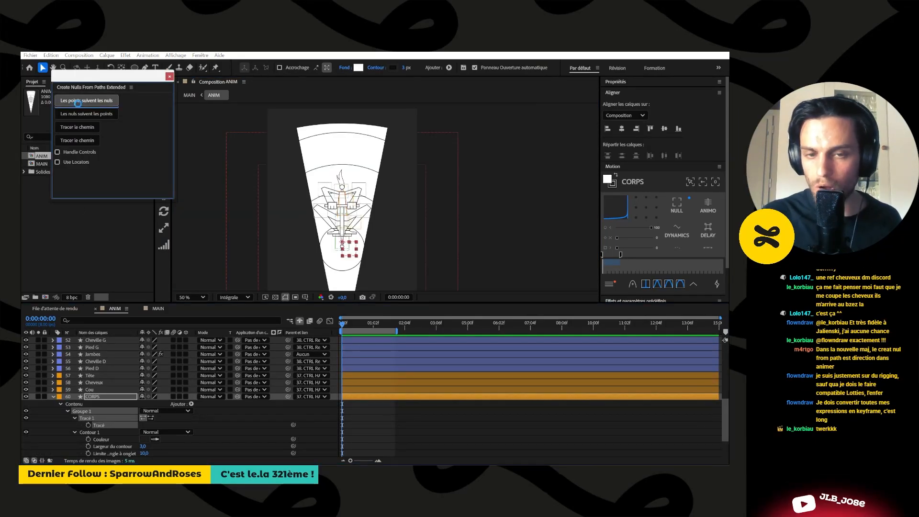
# Step: Parent CORPS nulls [1.1.2] to [1.1.5] to CTRL HAUT Corps and [1.1.0] and [1.1.1] to CTRL BAS Corps, and test by moving CTRL BAS Corps
pyautogui.keyDown('ctrl'); pyautogui.click(104, 353); pyautogui.keyUp('ctrl')
pyautogui.keyDown('ctrl'); pyautogui.click(120, 361); pyautogui.keyUp('ctrl')
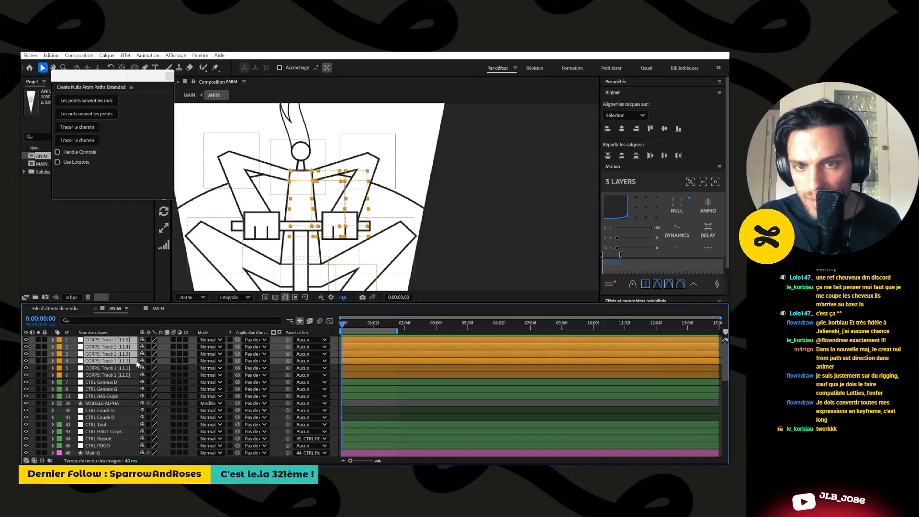
pyautogui.click(313, 354)
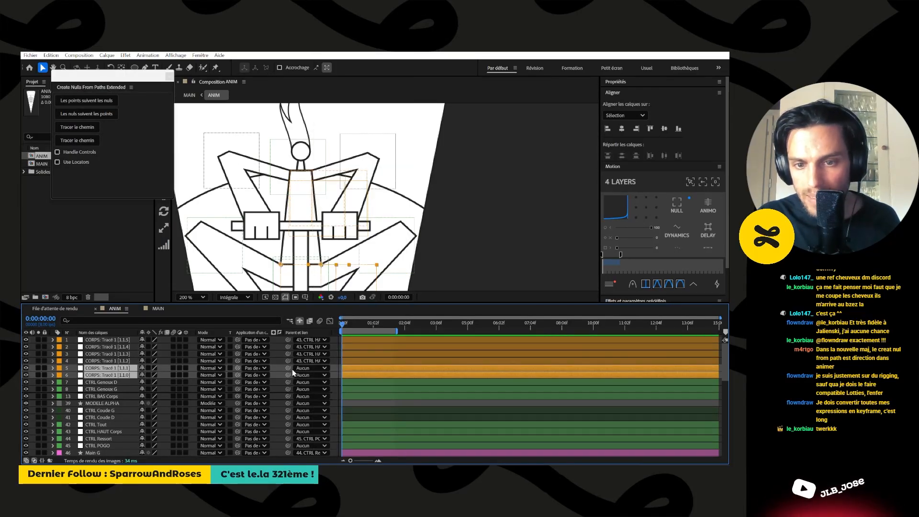
pyautogui.click(292, 371)
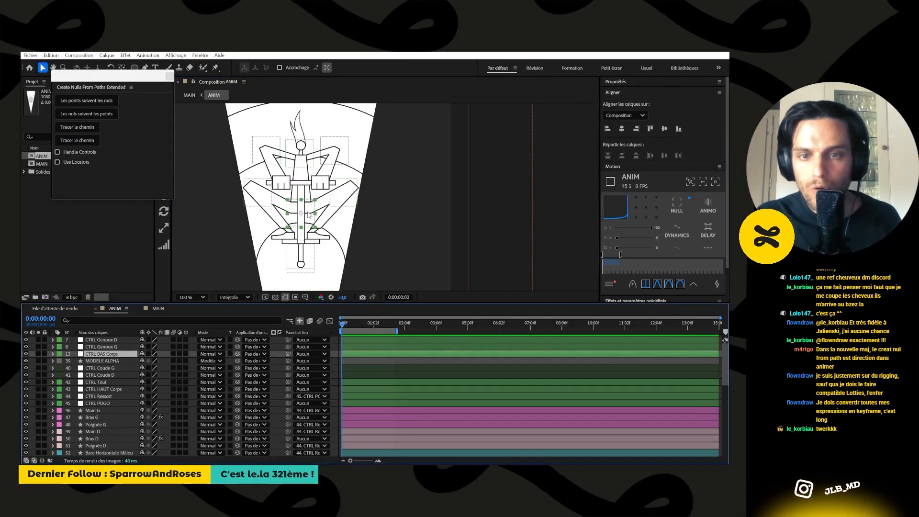
pyautogui.moveTo(308, 216); pyautogui.dragTo(339, 222)
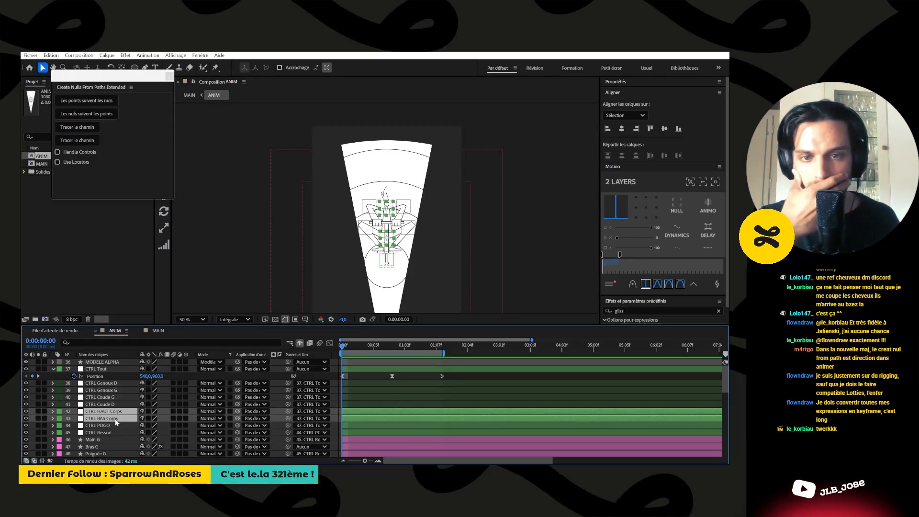
# Step: Group CTRL HAUT Corps and CTRL BAS Corps under a new null named CTRL Corps, and parent the main controls to CTRL Tout
pyautogui.click(677, 205)
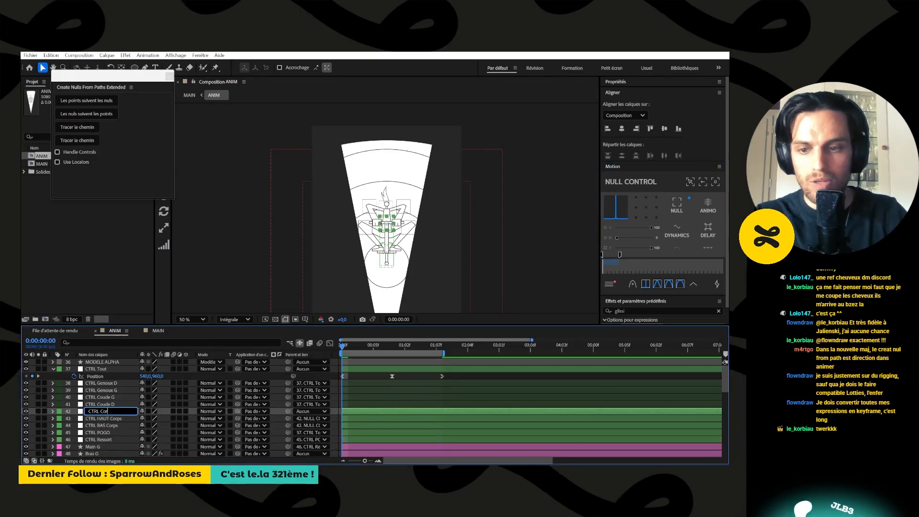
pyautogui.moveTo(287, 354); pyautogui.dragTo(113, 350)
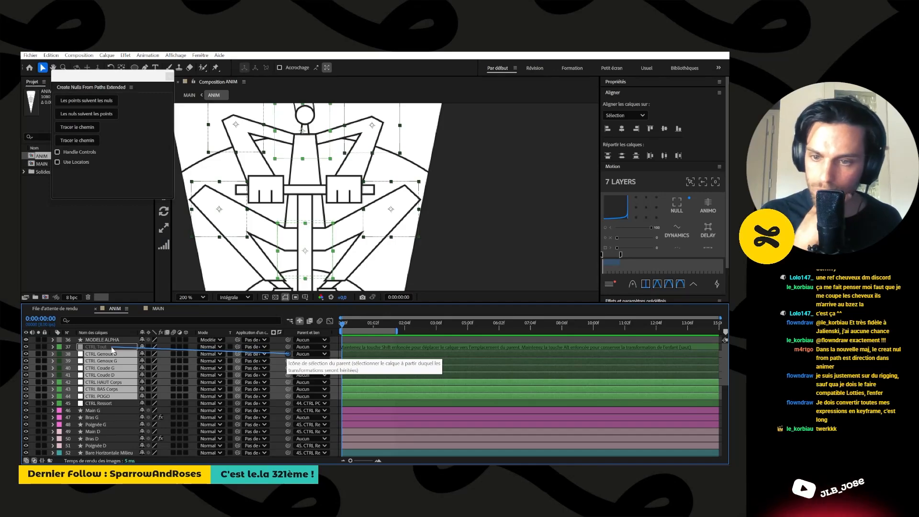
# Step: Animate CTRL Tout's position with keyframes at 0:00, 1:00 and 2:00, raising the character to 540, 789 at 1:00
pyautogui.scroll(-4, 438, 187)
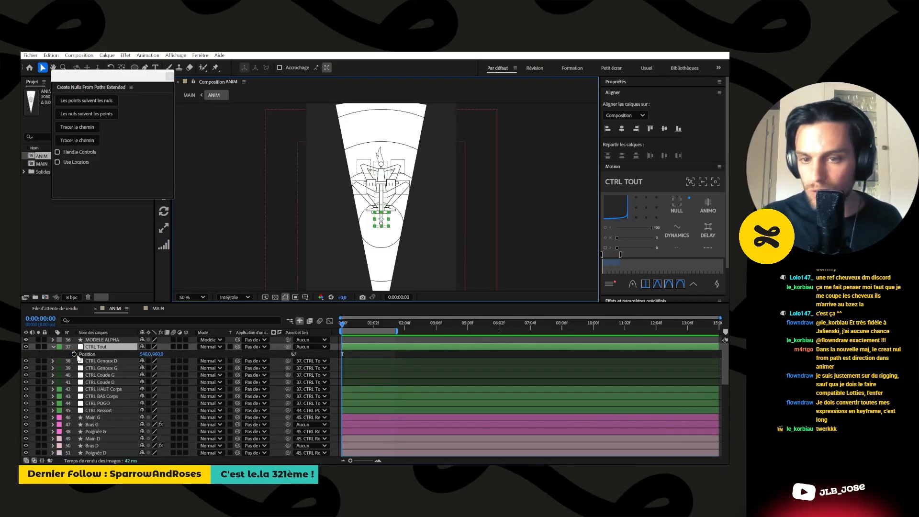
pyautogui.press('p')
pyautogui.hotkey('shift', 'pagedown')
pyautogui.press('pageup')
pyautogui.press('pageup')
pyautogui.moveTo(156, 354); pyautogui.dragTo(74, 365)
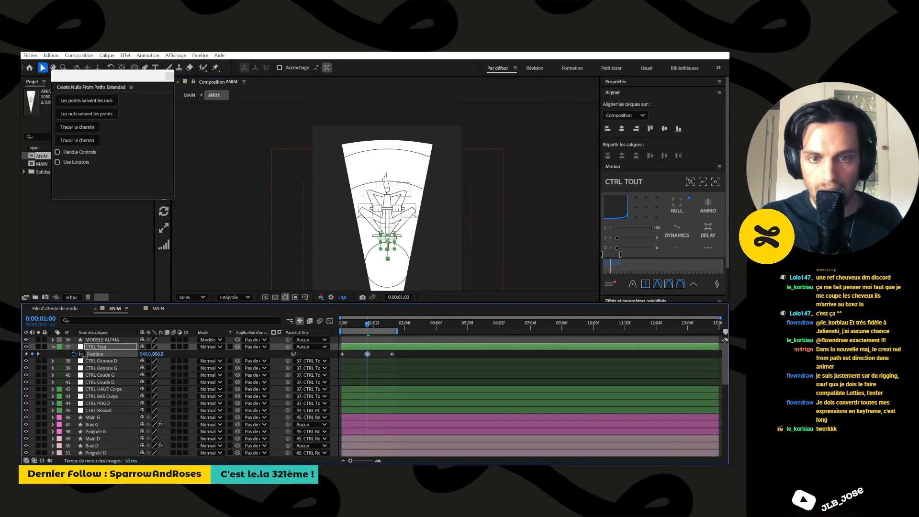
pyautogui.press('=')
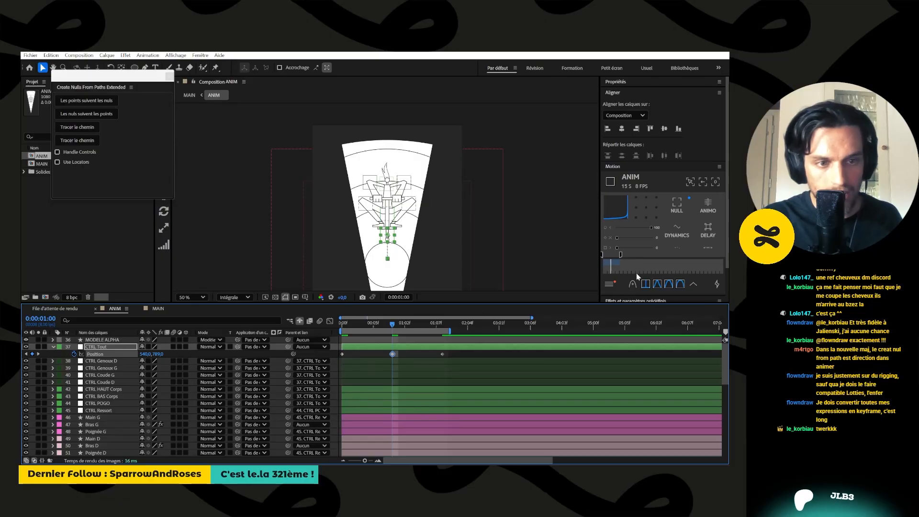
# Step: Ease the CTRL Tout bounce by reshaping its position speed curve, and raise CTRL Corps with a position keyframe at 1:00
pyautogui.moveTo(630, 247); pyautogui.dragTo(653, 245)
pyautogui.hotkey('shift', 'F3')
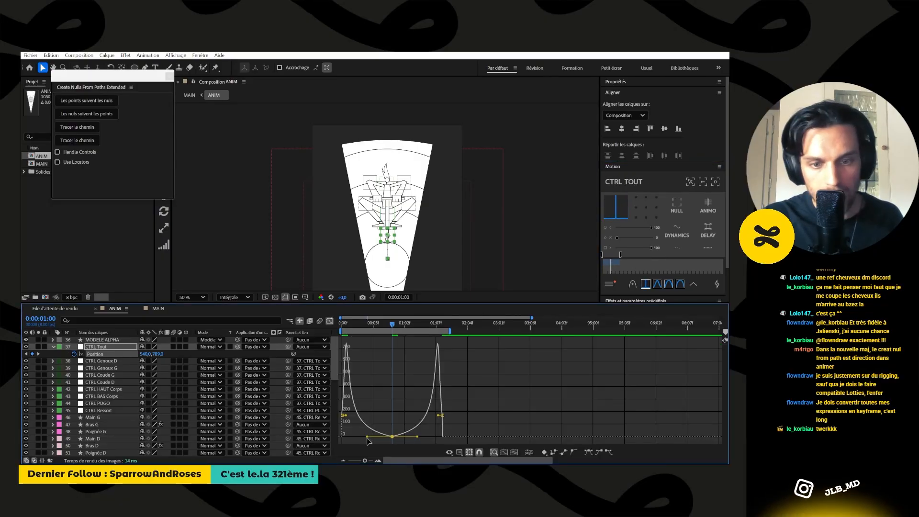
pyautogui.moveTo(345, 415); pyautogui.dragTo(334, 416)
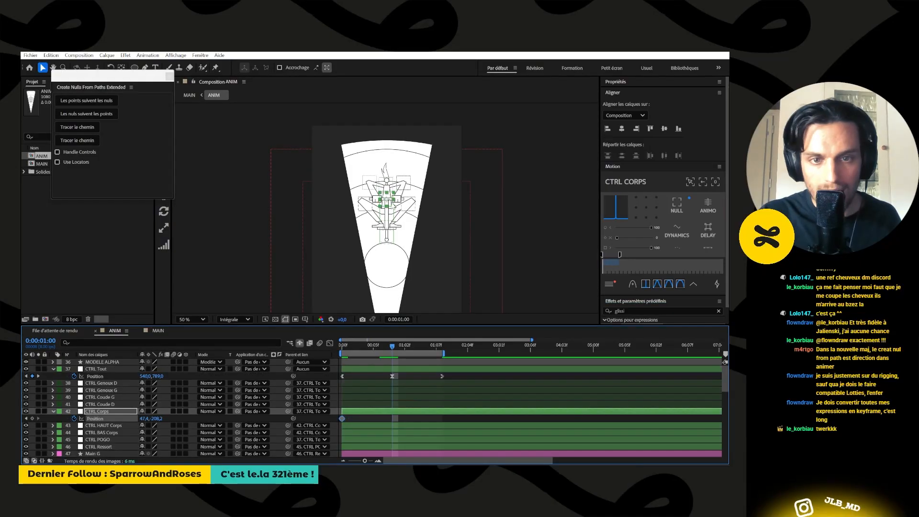
pyautogui.moveTo(392, 206); pyautogui.dragTo(389, 185)
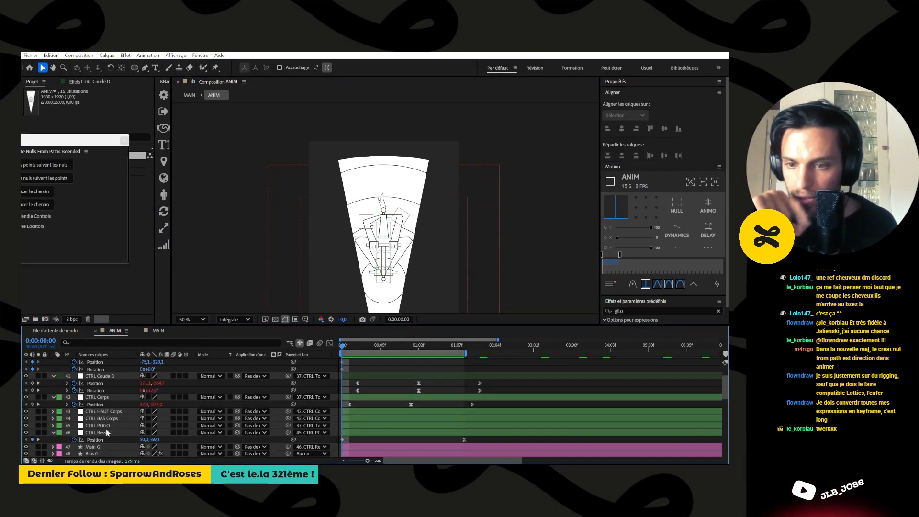
# Step: Add position keyframes to CTRL HAUT Corps at 0:00 and 1:00
pyautogui.click(114, 414)
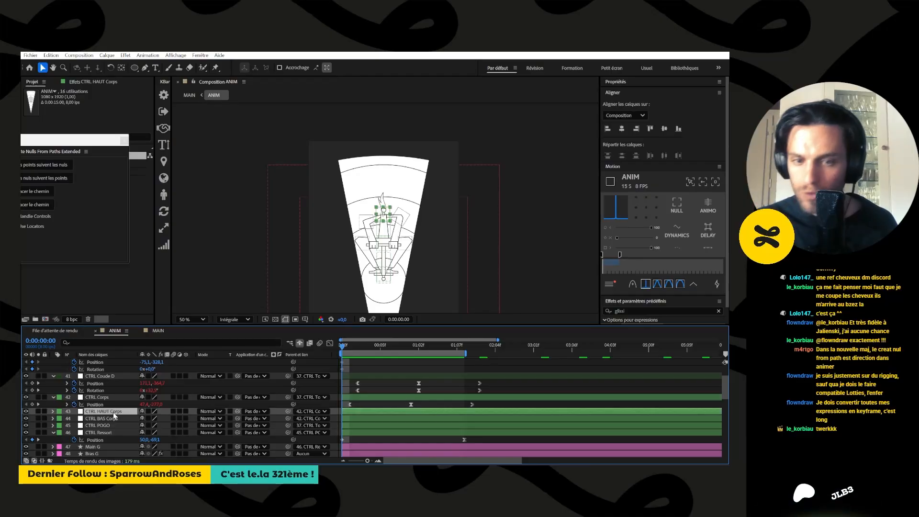
pyautogui.press('p')
pyautogui.click(74, 418)
pyautogui.press('k')
pyautogui.press('k')
pyautogui.press('k')
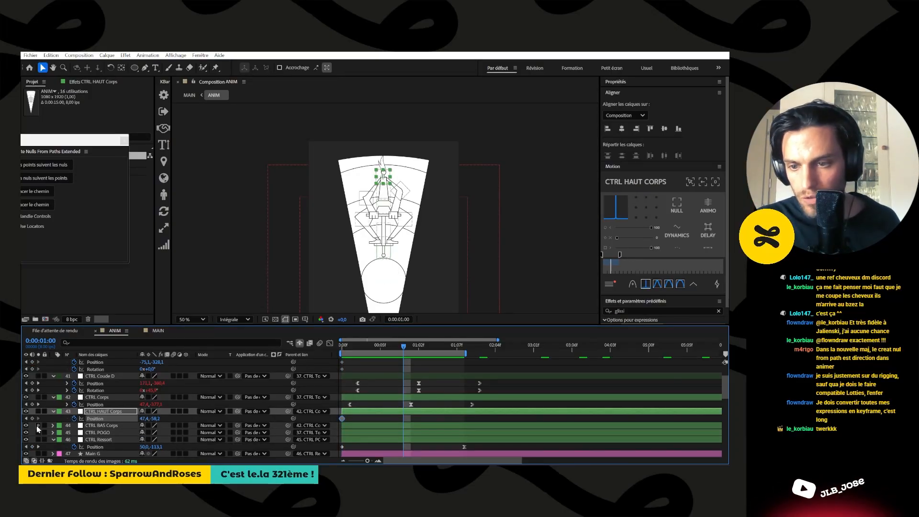
pyautogui.press('j')
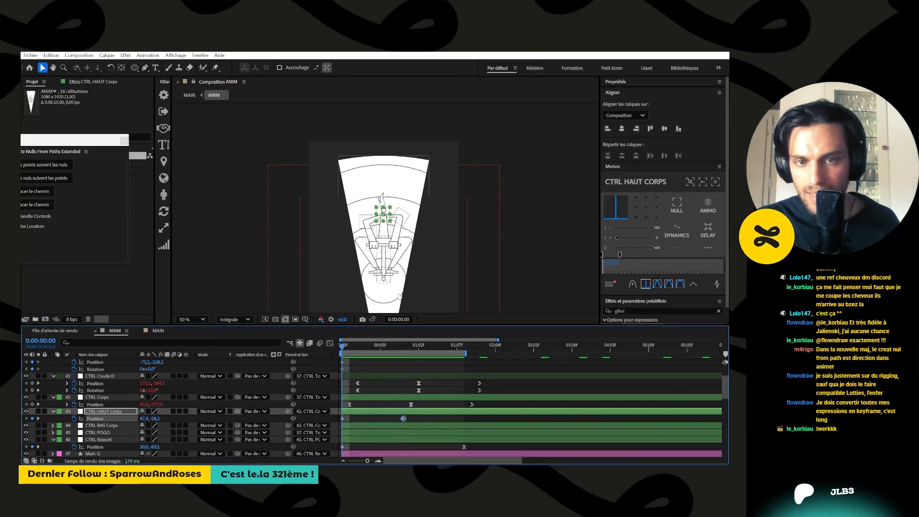
# Step: Animate CTRL Ressort's position with keyframes at 0:00 and 2:00, setting it to 50, -69.1 at 0:00
pyautogui.scroll(2, 393, 263)
pyautogui.click(112, 439)
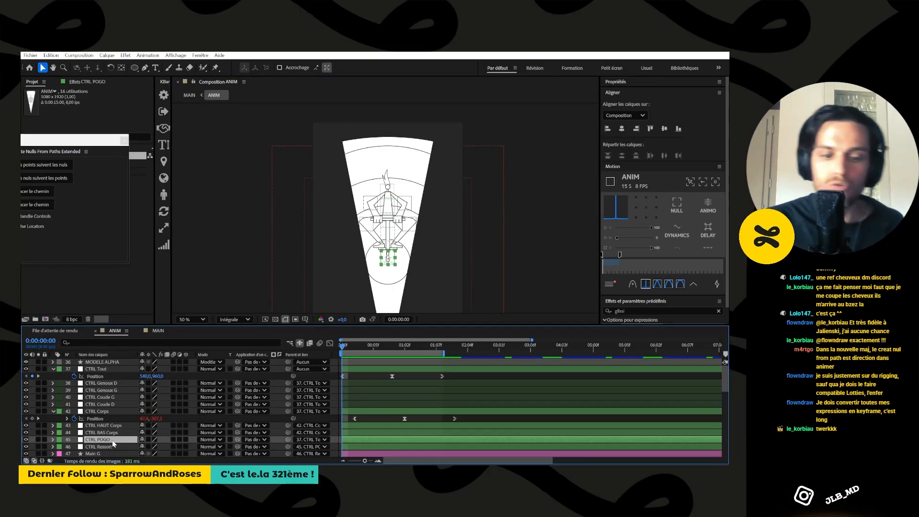
pyautogui.click(106, 446)
pyautogui.press('p')
pyautogui.scroll(-2, 102, 430)
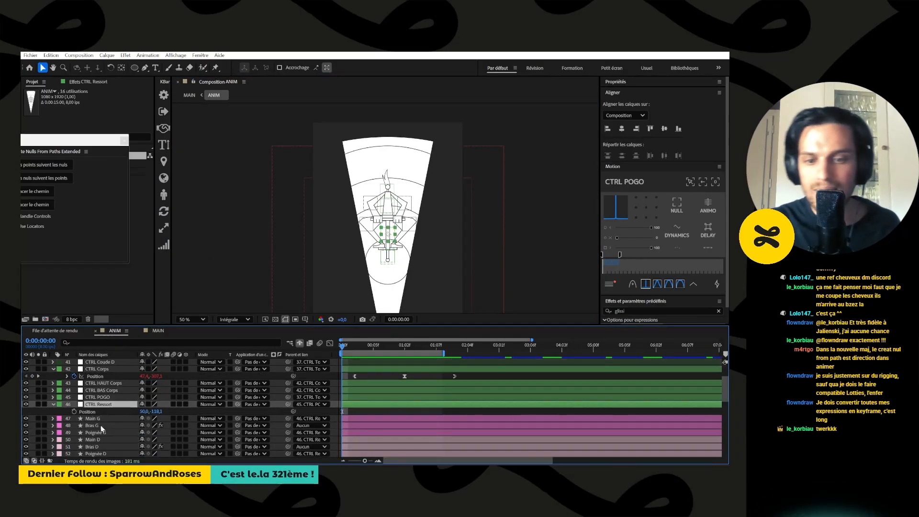
pyautogui.moveTo(156, 453); pyautogui.dragTo(179, 455)
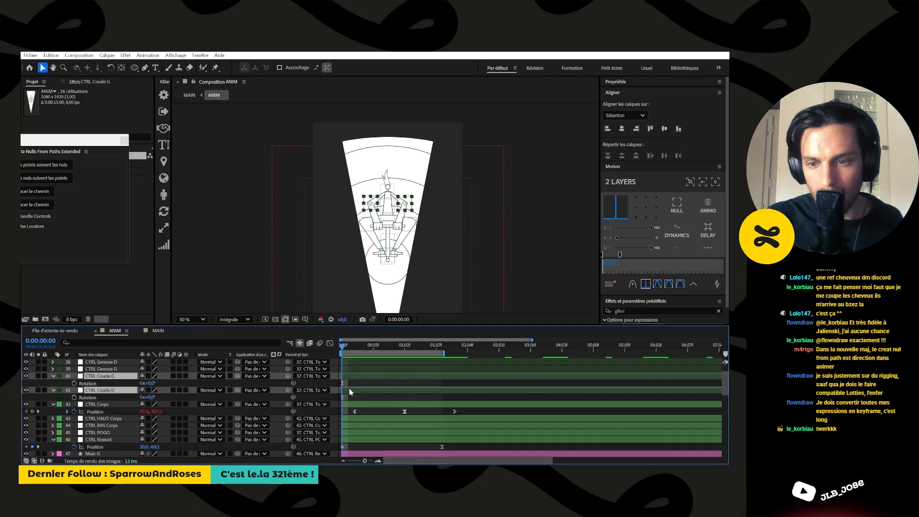
# Step: Start position and rotation keyframes on CTRL Coude G and CTRL Coude D, and rotate and move CTRL Coude D for the top of the jump
pyautogui.hotkey('shift', 'p')
pyautogui.moveTo(74, 383); pyautogui.dragTo(64, 411)
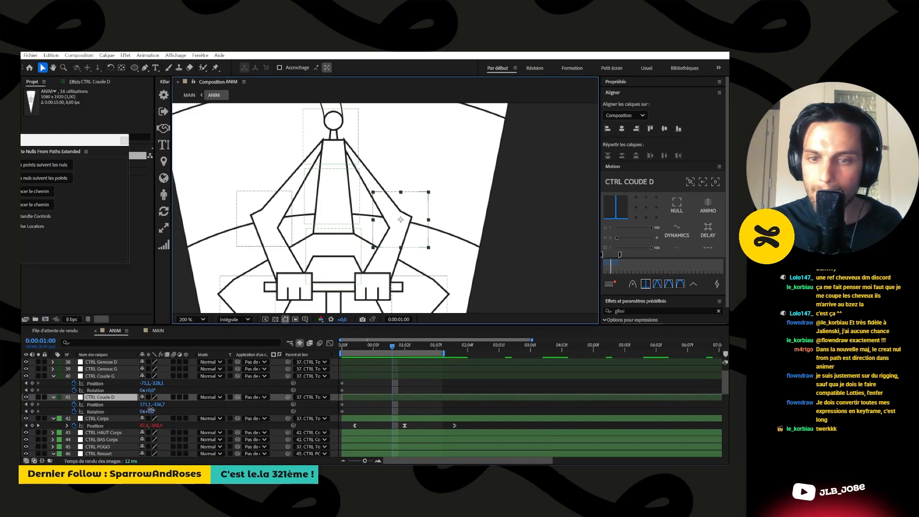
pyautogui.moveTo(149, 412); pyautogui.dragTo(170, 409)
pyautogui.moveTo(158, 404); pyautogui.dragTo(132, 415)
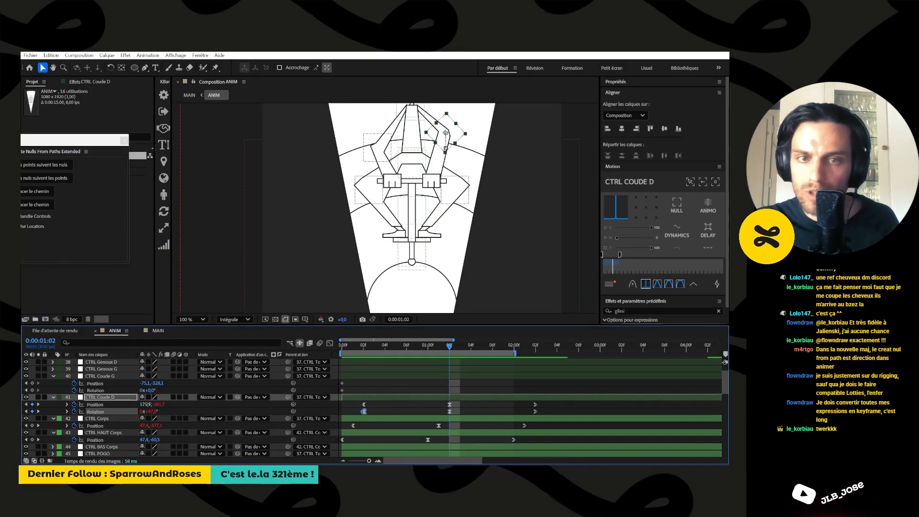
pyautogui.moveTo(147, 404)
pyautogui.mouseDown()
pyautogui.moveTo(135, 406)
pyautogui.moveTo(142, 411)
pyautogui.mouseUp()
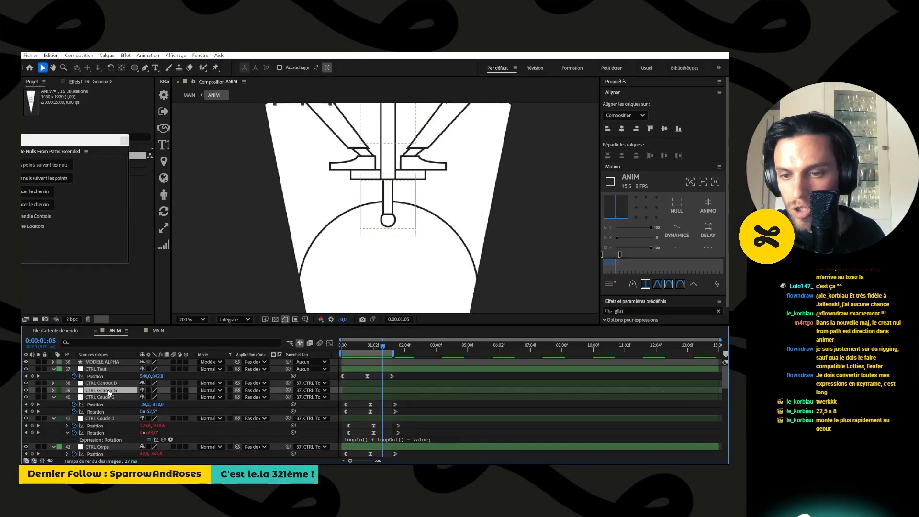
# Step: Start position and rotation keyframes on CTRL Genoux D and CTRL Genoux G, and rotate CTRL Genoux G to -36° at 1:00
pyautogui.keyDown('shift'); pyautogui.click(108, 387); pyautogui.keyUp('shift')
pyautogui.press('p')
pyautogui.hotkey('shift', 'r')
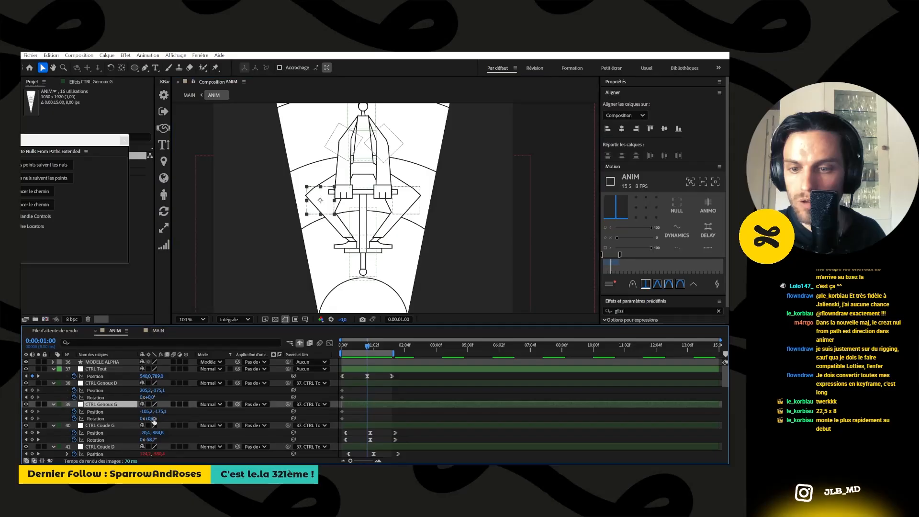
pyautogui.moveTo(152, 418); pyautogui.dragTo(137, 419)
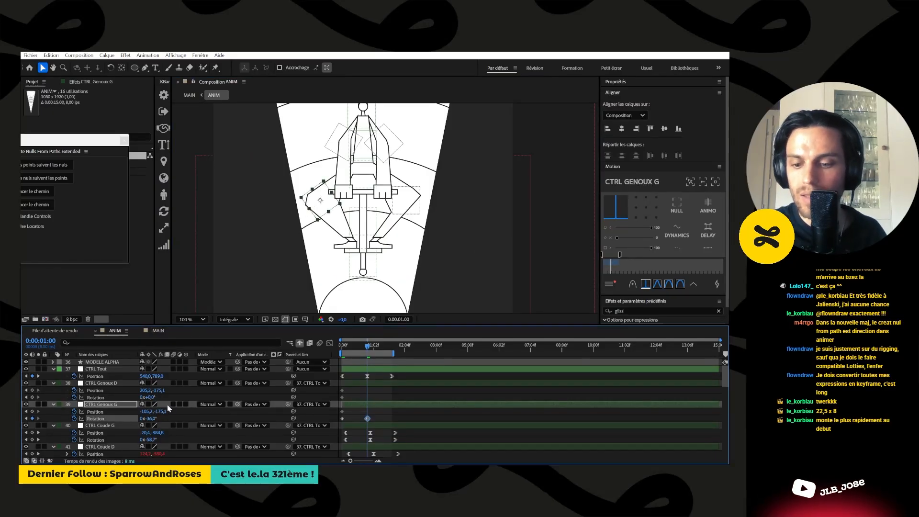
# Step: Add scale keyframes to CTRL Genoux G at 0:00 and 1:00, shrink it and move it inward at 1:00, and select CTRL Genoux D
pyautogui.hotkey('alt', 'shift', 's')
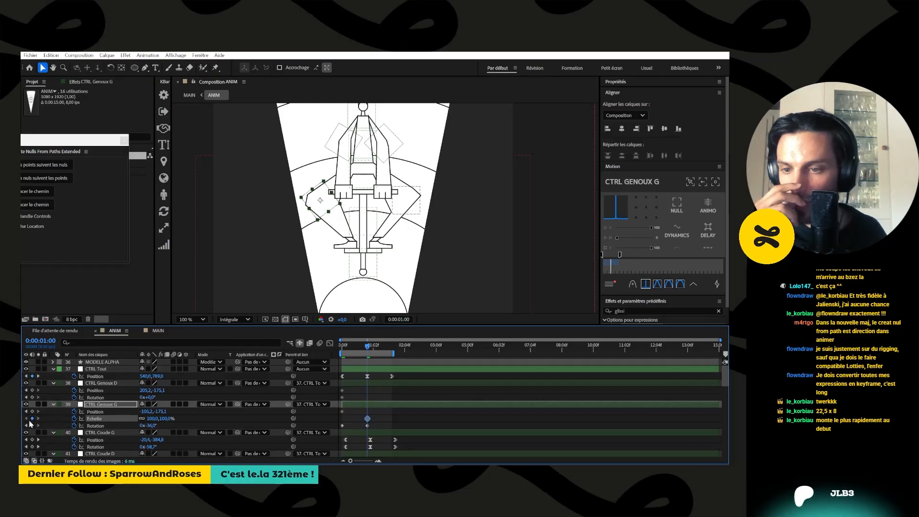
pyautogui.click(26, 426)
pyautogui.click(32, 419)
pyautogui.click(38, 418)
pyautogui.moveTo(149, 418); pyautogui.dragTo(127, 418)
pyautogui.scroll(1, 343, 201)
pyautogui.moveTo(316, 203); pyautogui.dragTo(353, 209)
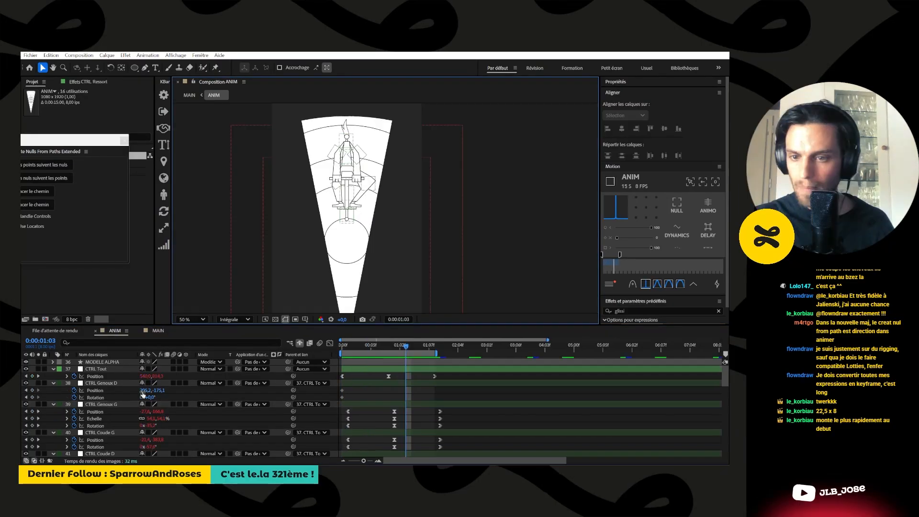
pyautogui.click(113, 383)
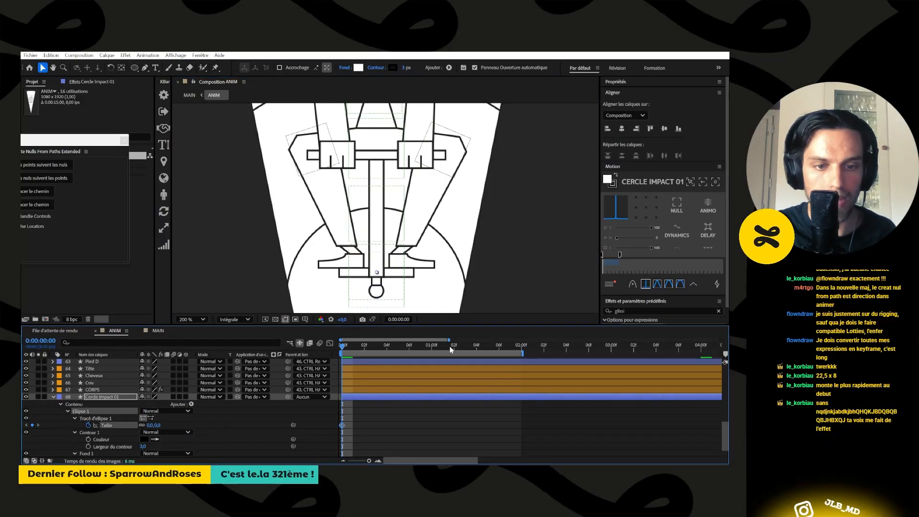
# Step: Set Cercle Impact 01's ellipse size to 333, 333 at 2:00 and ease its size keyframes
pyautogui.moveTo(451, 349); pyautogui.dragTo(522, 350)
pyautogui.click(149, 425)
pyautogui.write('330')
pyautogui.press('Tab')
pyautogui.write('33')
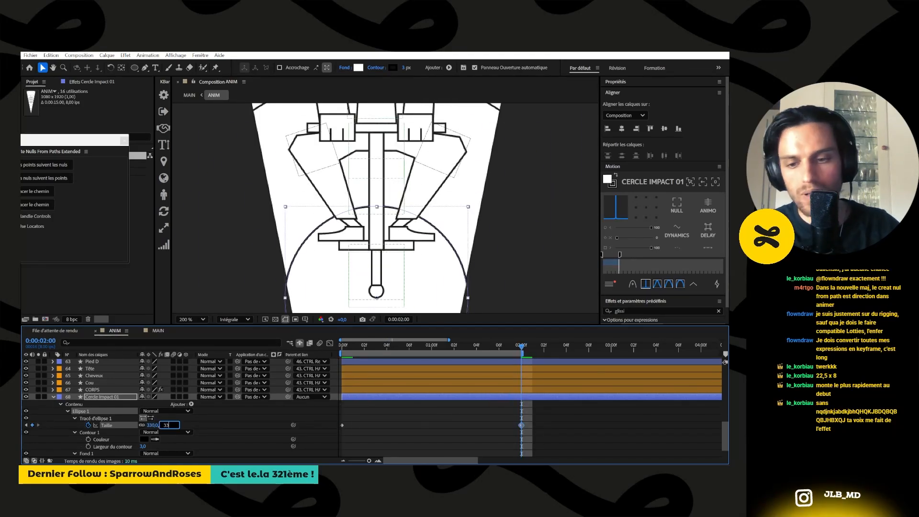
pyautogui.write('3')
pyautogui.press('Return')
pyautogui.moveTo(536, 421); pyautogui.dragTo(503, 438)
pyautogui.click(624, 247)
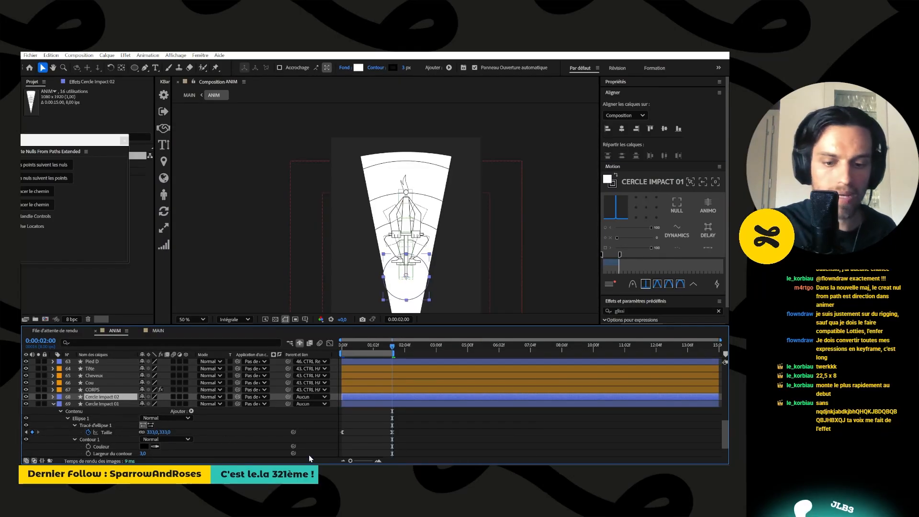
# Step: Animate the duplicated circle Cercle Impact 02 growing from size 333, 333 at 0:00 to 820, 820 at 2:00
pyautogui.press('Home')
pyautogui.press('u')
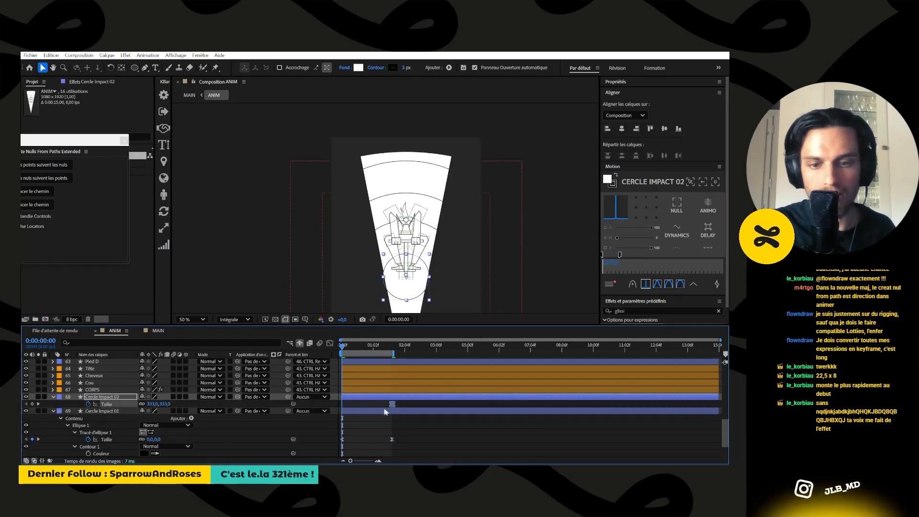
pyautogui.moveTo(383, 348); pyautogui.dragTo(392, 352)
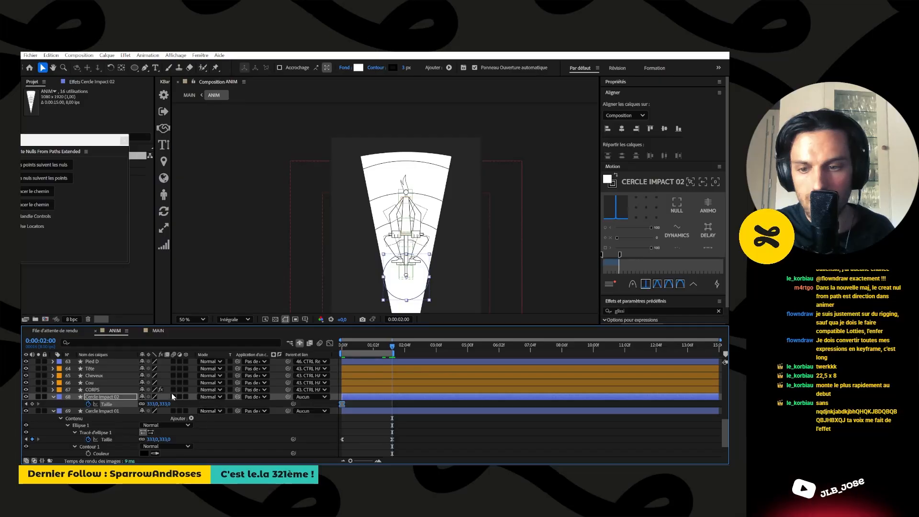
pyautogui.moveTo(163, 403); pyautogui.dragTo(372, 411)
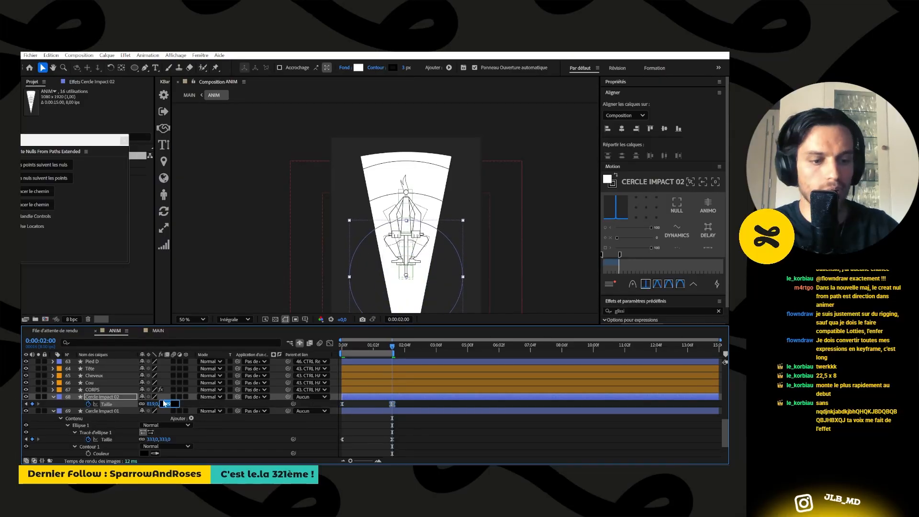
pyautogui.press('Return')
# Step: Duplicate Cercle Impact 02 and animate the copy's ellipse size from 820, 820 at 0:00 to 1210, 1210 at 2:00
pyautogui.hotkey('ctrl', 'd')
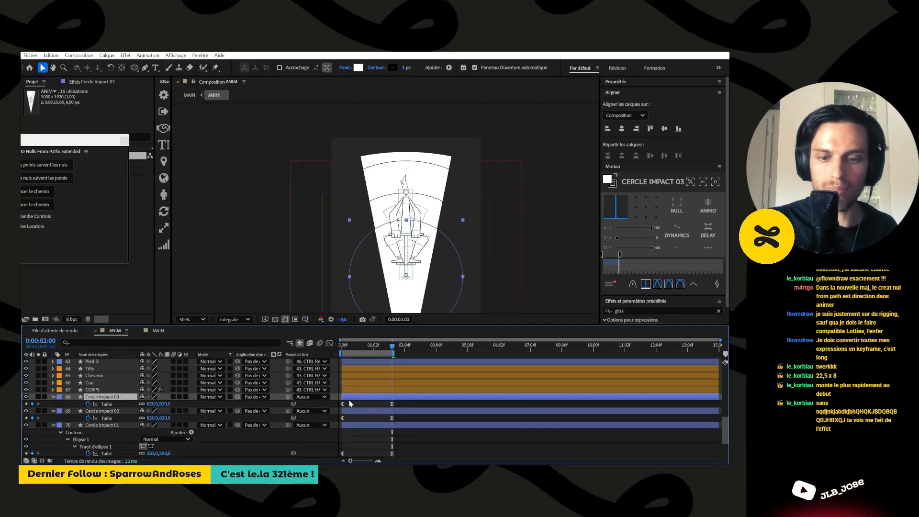
pyautogui.moveTo(163, 403); pyautogui.dragTo(332, 404)
pyautogui.click(169, 403)
pyautogui.write('12')
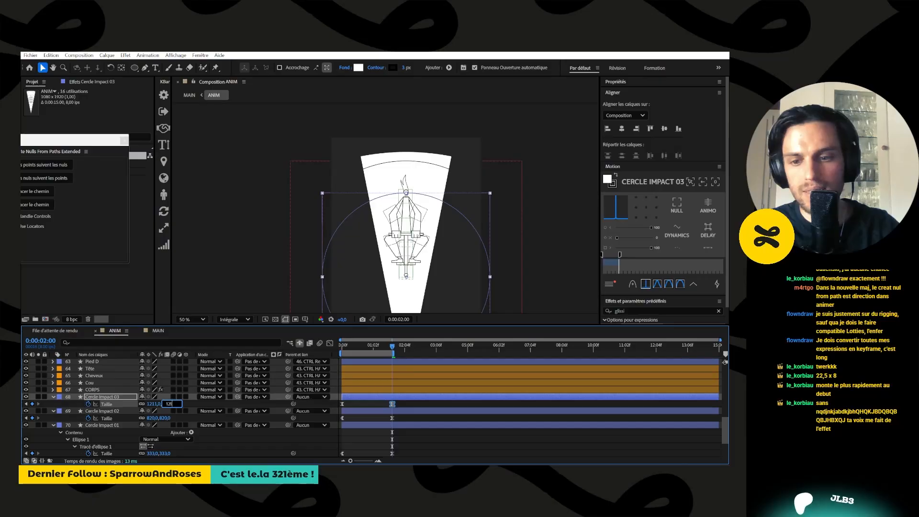
pyautogui.write('10')
pyautogui.press('Return')
# Step: Duplicate Cercle Impact 03 and animate the copy's ellipse size from 1210, 1210 at 0:00 to a larger circle at 2:00
pyautogui.hotkey('ctrl', 'd')
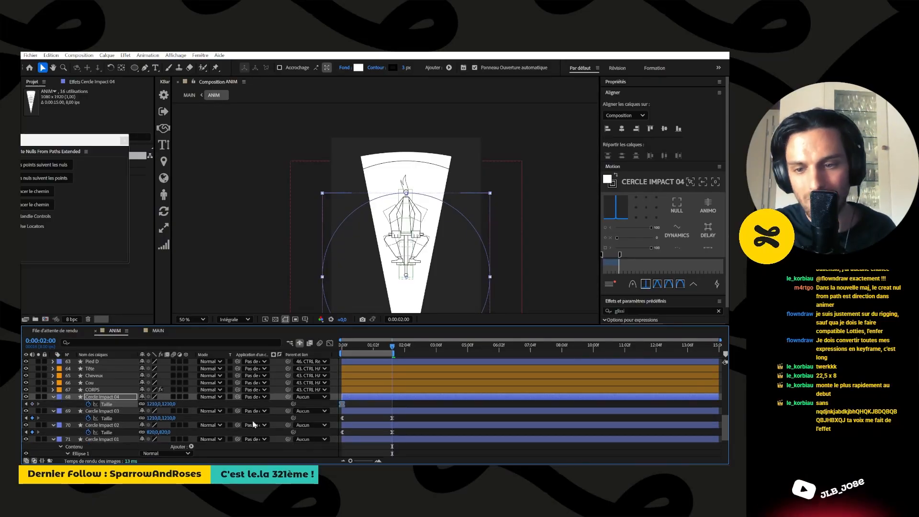
pyautogui.moveTo(169, 404); pyautogui.dragTo(339, 410)
pyautogui.click(170, 403)
pyautogui.click(423, 402)
pyautogui.click(353, 398)
# Step: Duplicate Cercle Impact 04 and select the copy's size keyframe at 2:00 for the outermost impact circle
pyautogui.hotkey('ctrl', 'd')
pyautogui.press('u')
pyautogui.click(391, 403)
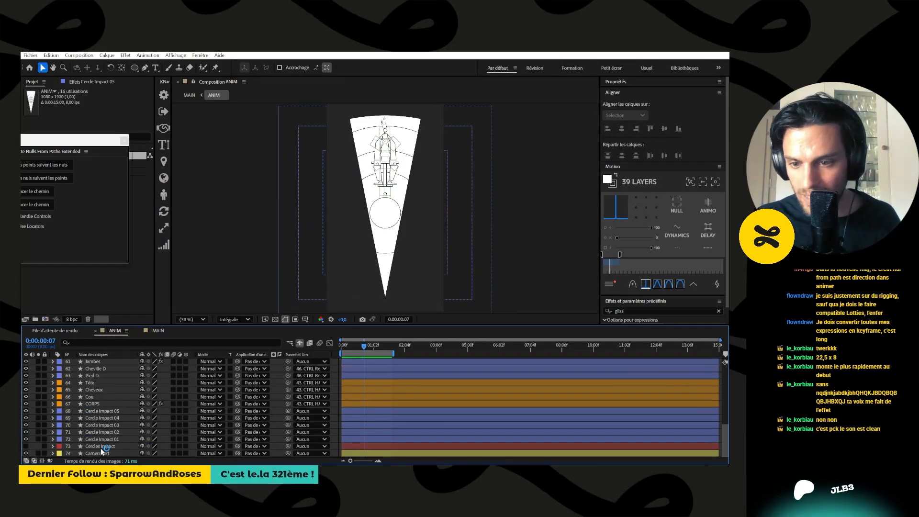
# Step: Select the Cercle Impact 01 layer and return the current time to the start of ANIM
pyautogui.click(102, 439)
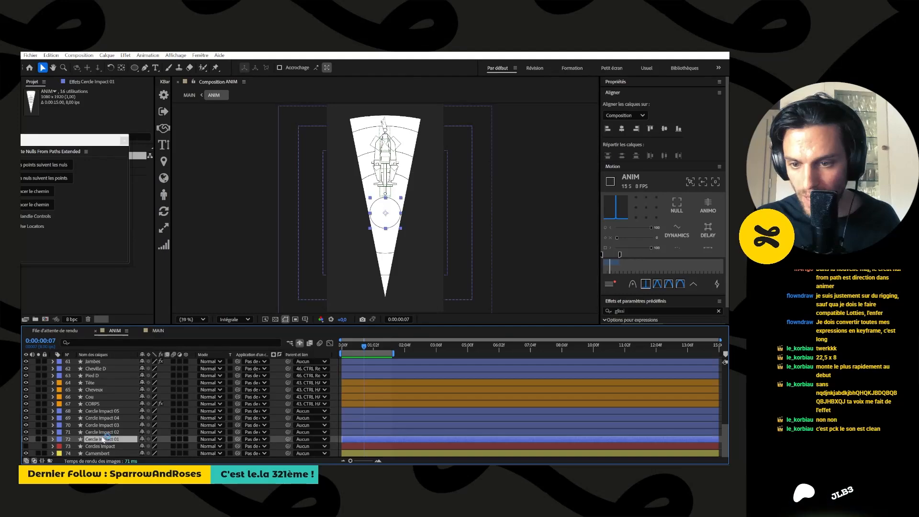
pyautogui.moveTo(364, 346); pyautogui.dragTo(323, 348)
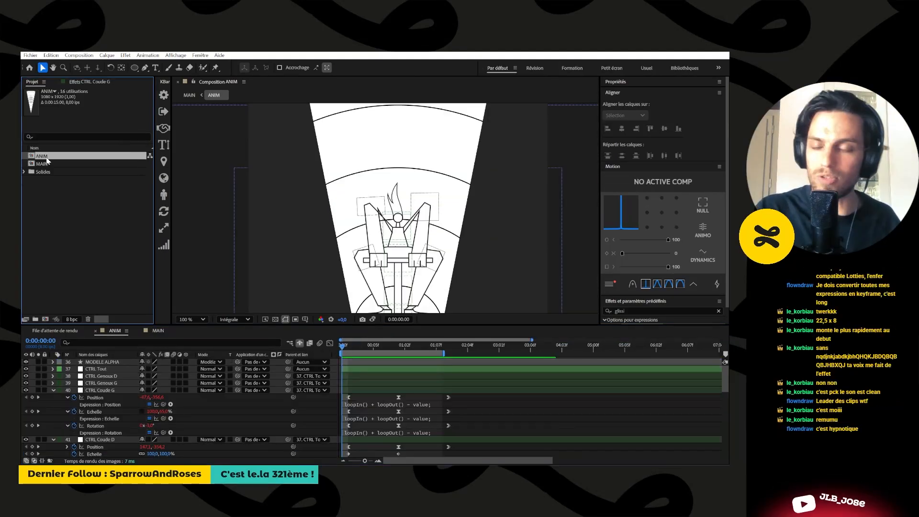
# Step: Duplicate the ANIM and MAIN compositions as ANIM X2 and MAIN X2, and preview the MAIN X2 disc
pyautogui.click(50, 163)
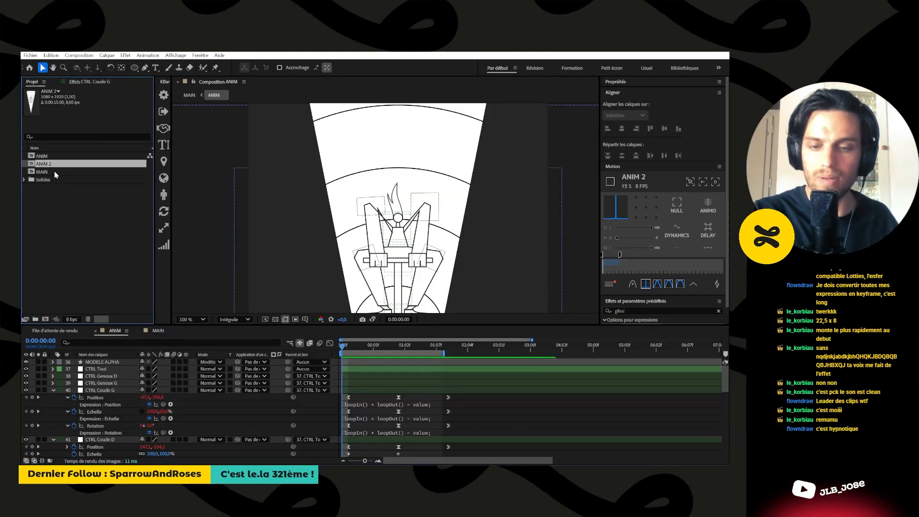
pyautogui.click(55, 163)
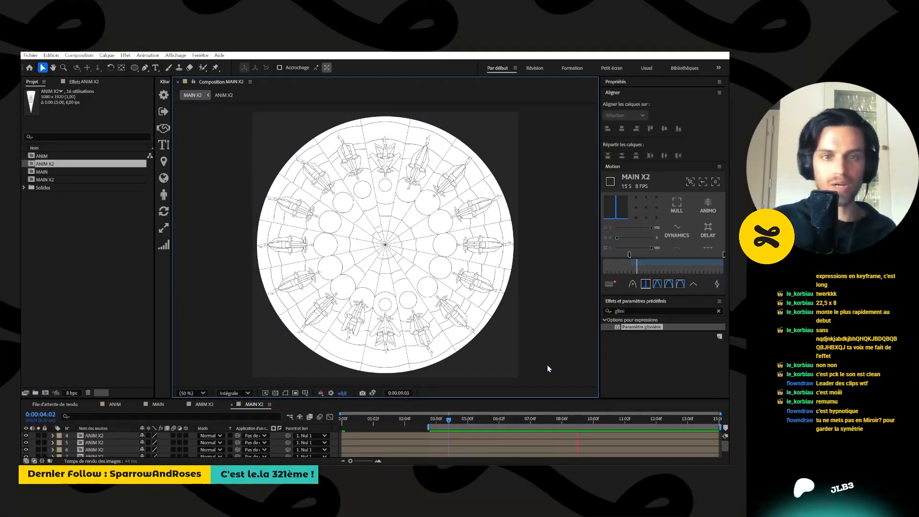
pyautogui.press('space')
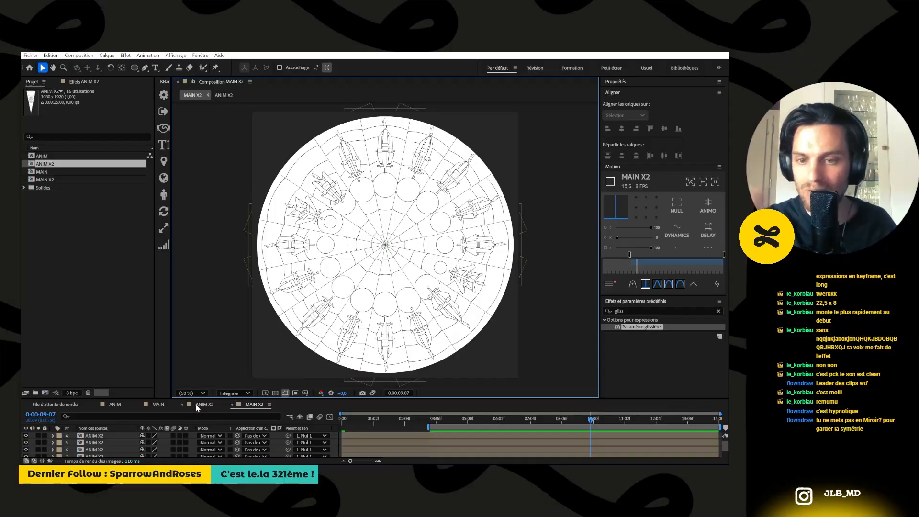